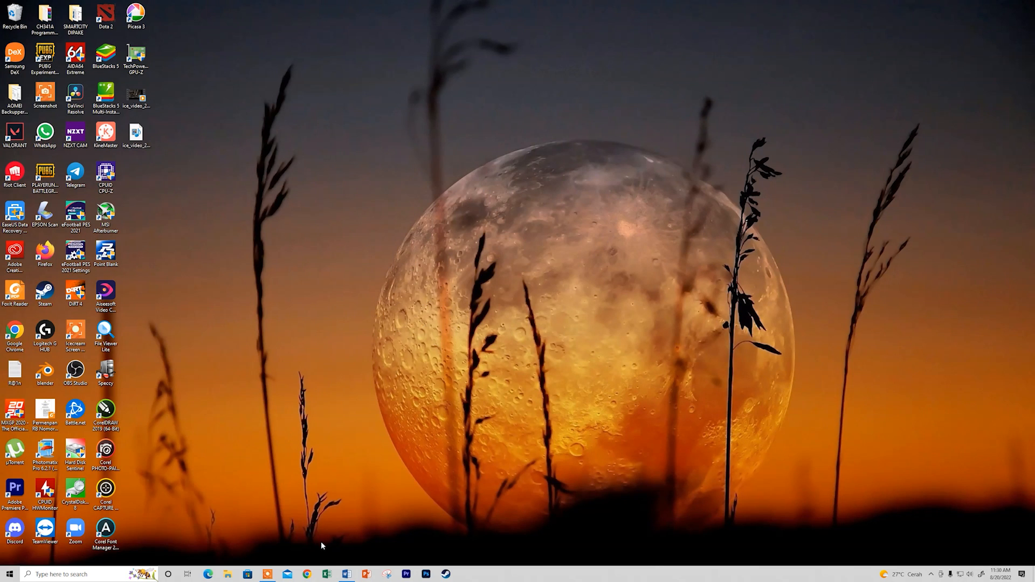
Open a new Chrome window and go to e-office.bandungkab.go.id.
{"action": "left_click", "coordinate": [308, 575]}
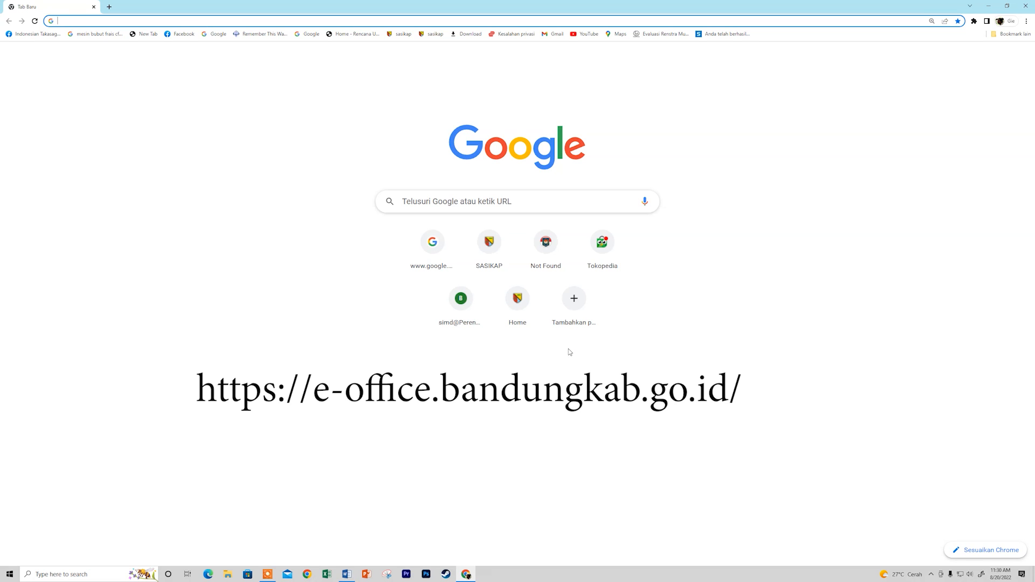
{"action": "type", "text": "e-office.bandungkab.go.id"}
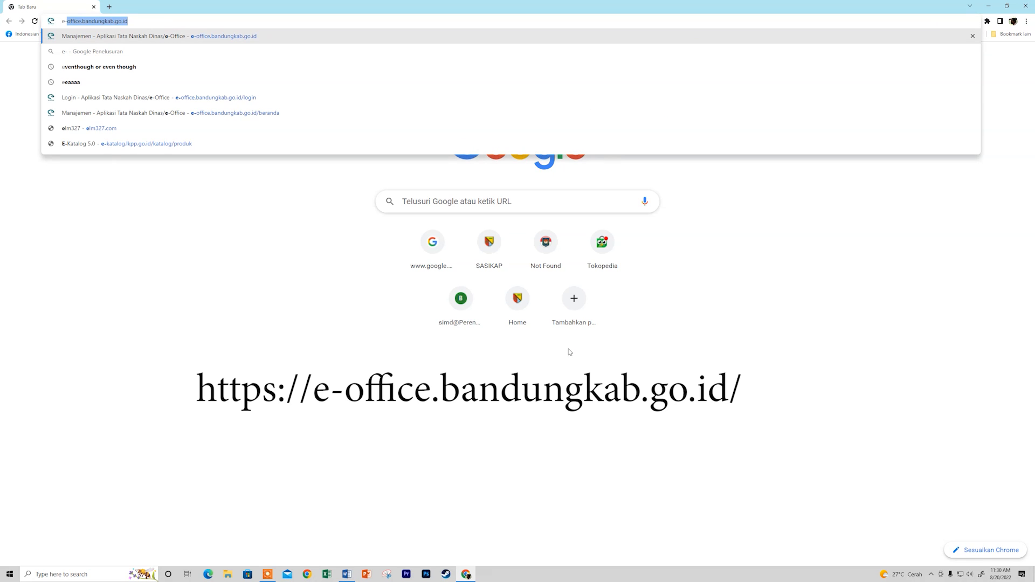
{"action": "key", "text": "Return"}
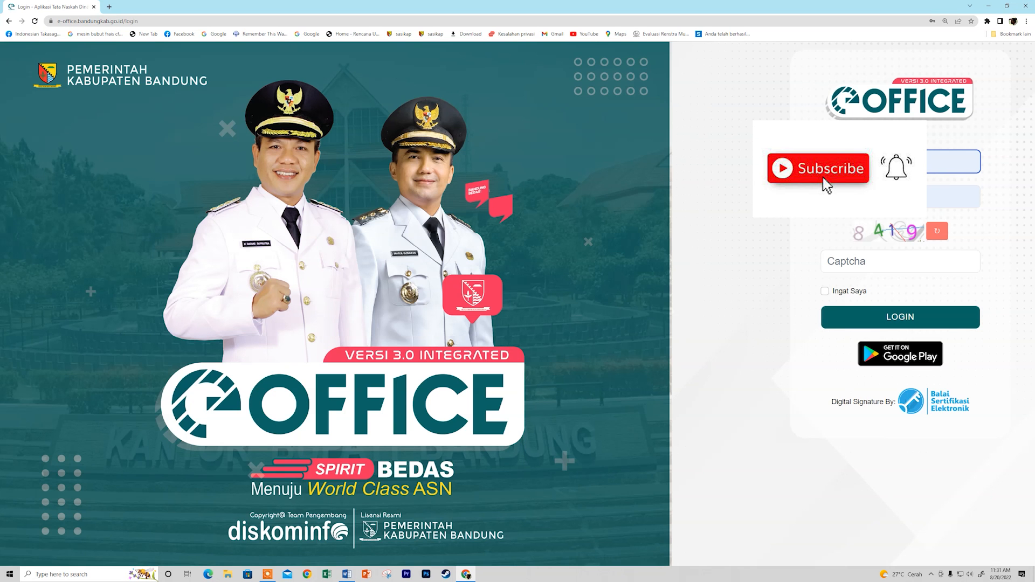
Enter the displayed captcha code and log in to E-Office.
{"action": "left_click", "coordinate": [877, 262]}
{"action": "type", "text": "8419"}
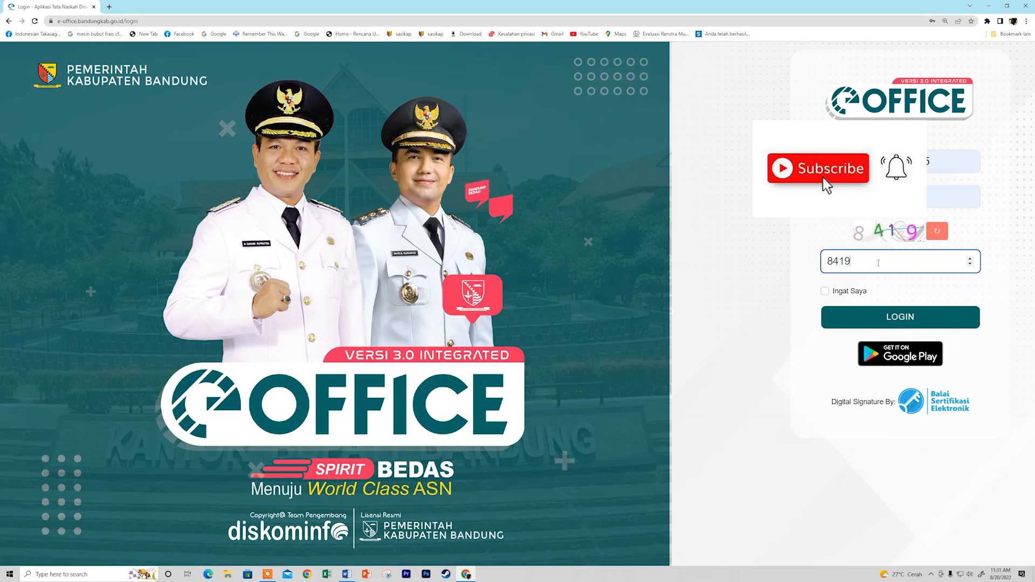
{"action": "left_click", "coordinate": [877, 317]}
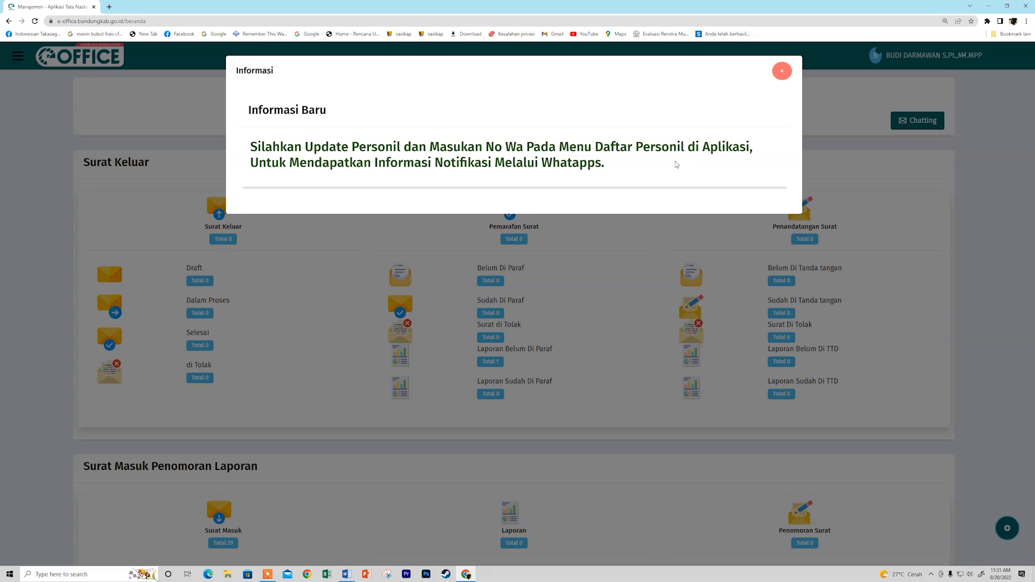
Dismiss the Informasi Baru notice on the dashboard.
{"action": "left_click", "coordinate": [783, 71]}
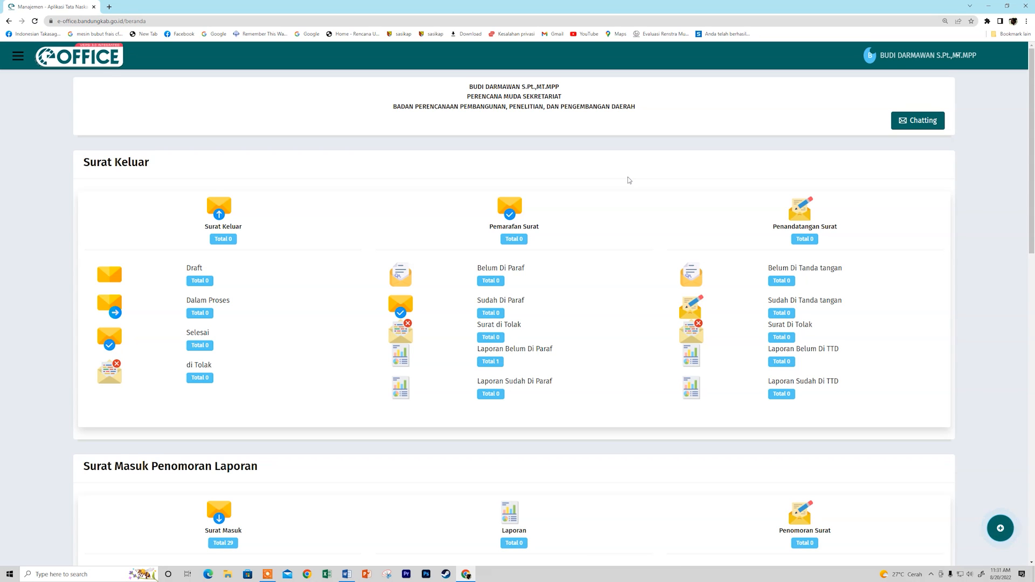
{"action": "scroll", "coordinate": [629, 179], "scroll_direction": "down", "scroll_amount": 2}
{"action": "scroll", "coordinate": [629, 179], "scroll_direction": "down", "scroll_amount": 2}
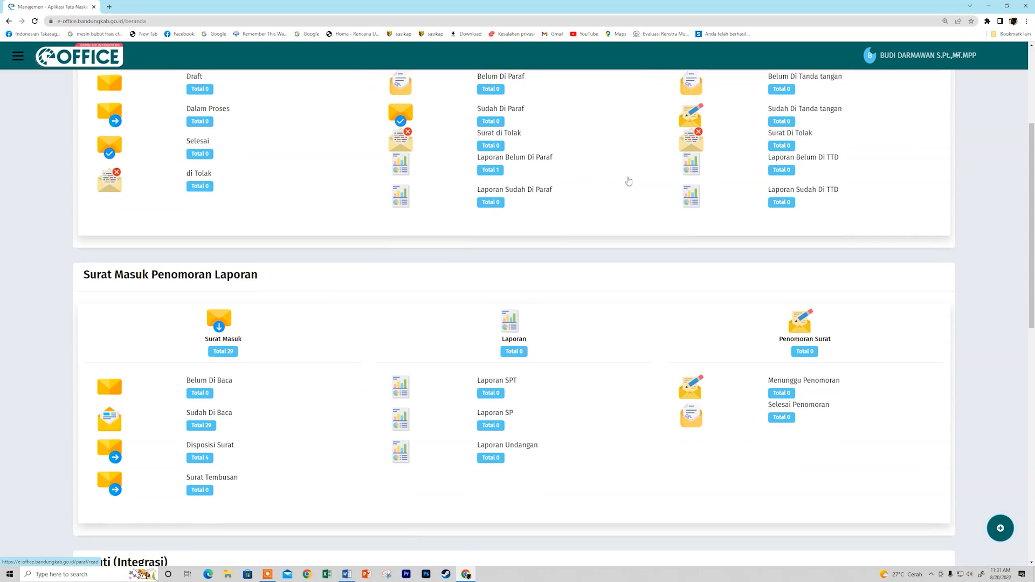
{"action": "scroll", "coordinate": [629, 179], "scroll_direction": "up", "scroll_amount": 4}
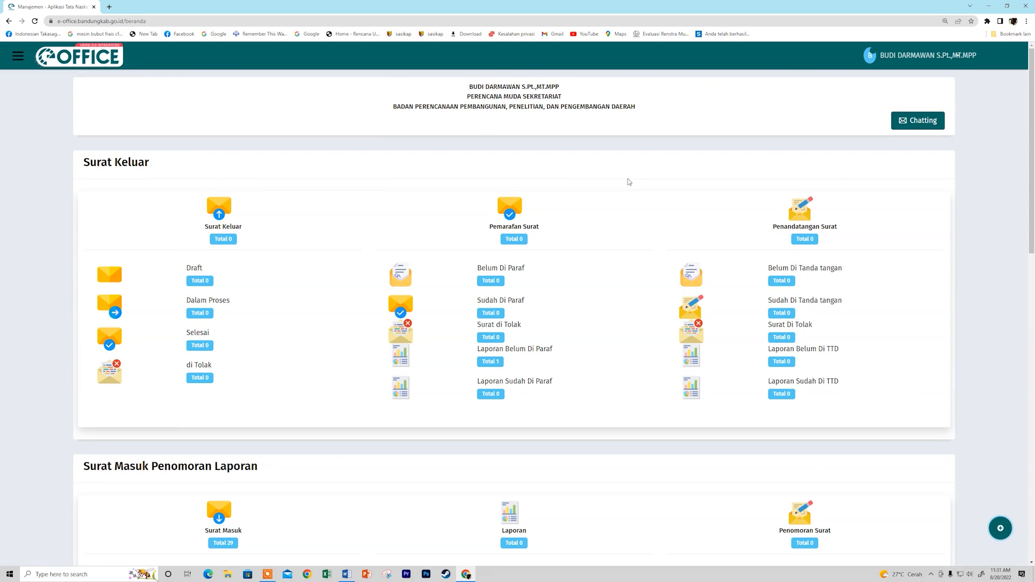
Open the Surat Masuk incoming-letter list from the main menu and zoom to 150%.
{"action": "left_click", "coordinate": [19, 57]}
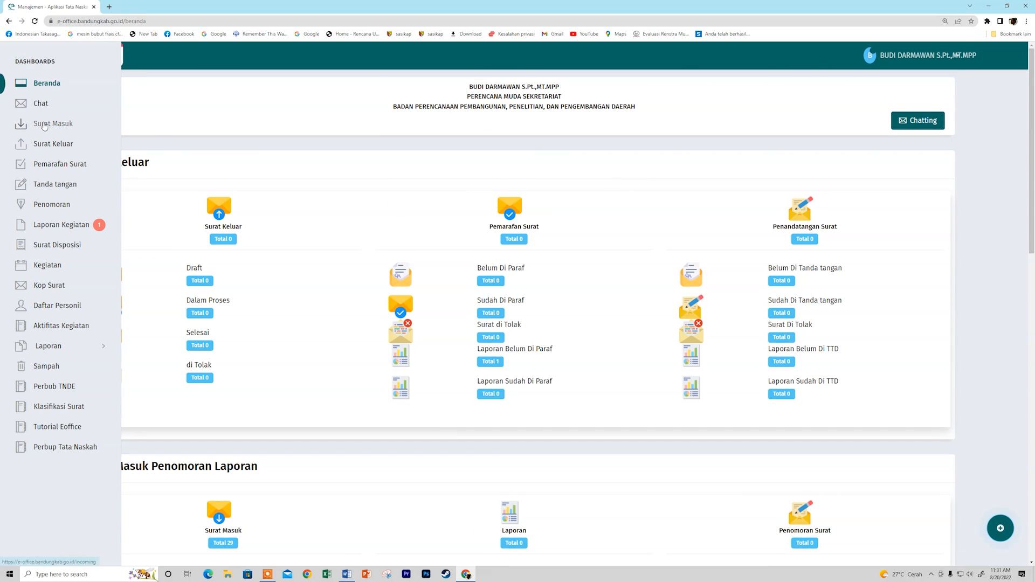
{"action": "left_click", "coordinate": [43, 124]}
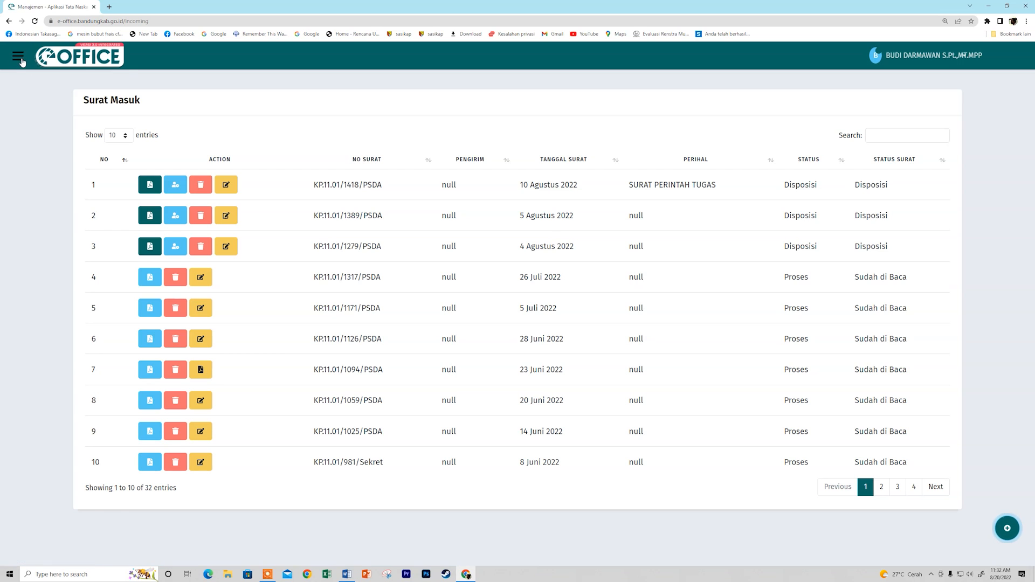
{"action": "left_click", "coordinate": [17, 59]}
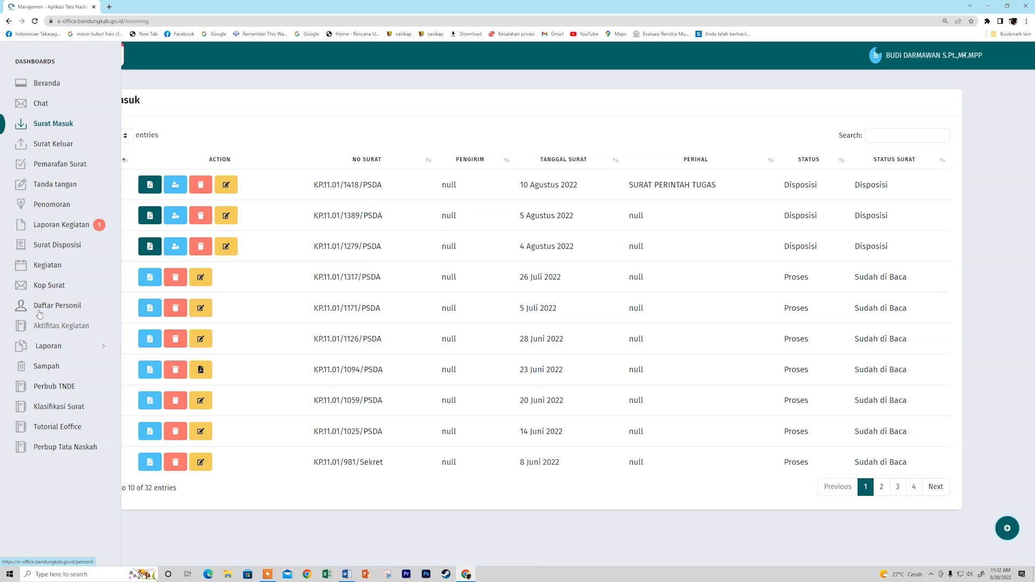
{"action": "left_click", "coordinate": [64, 126]}
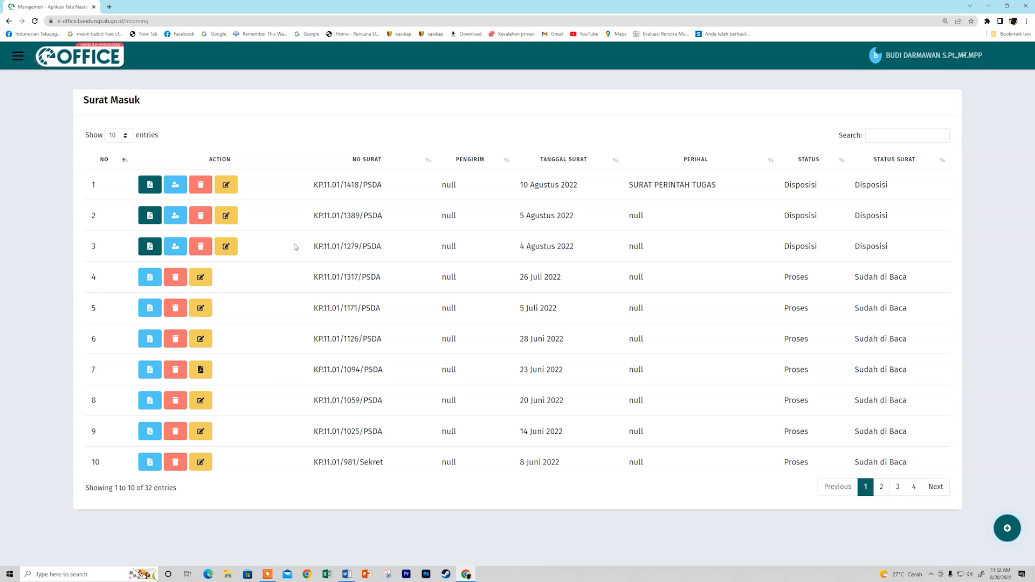
{"action": "key", "text": "ctrl+plus"}
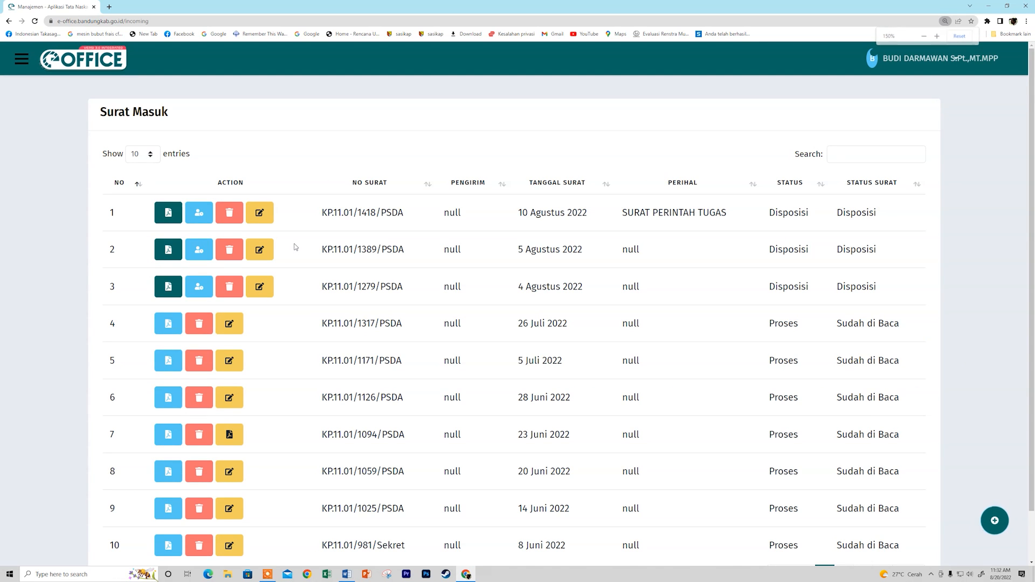
{"action": "scroll", "coordinate": [295, 247], "scroll_direction": "down", "scroll_amount": 1}
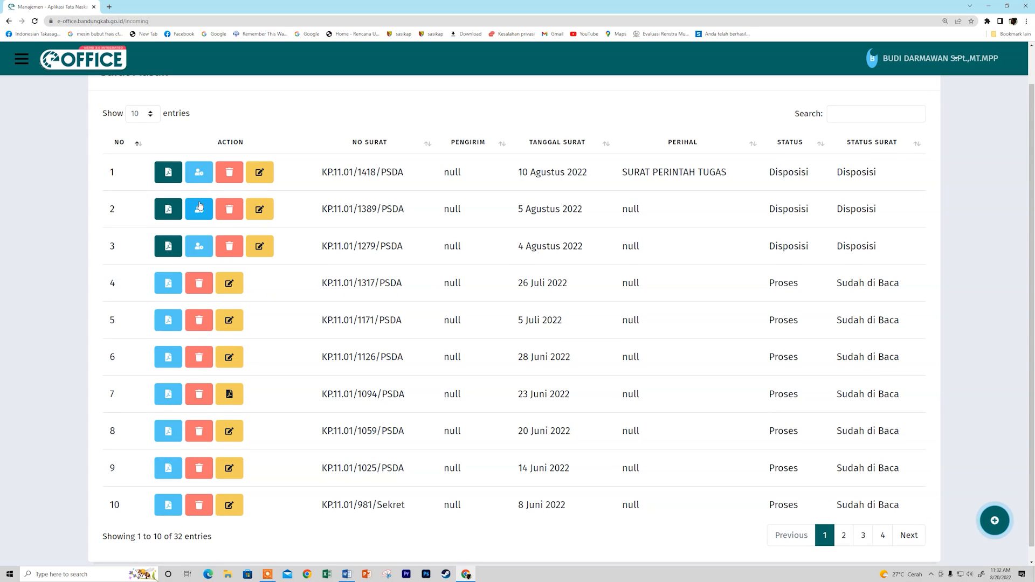
{"action": "left_click", "coordinate": [169, 172]}
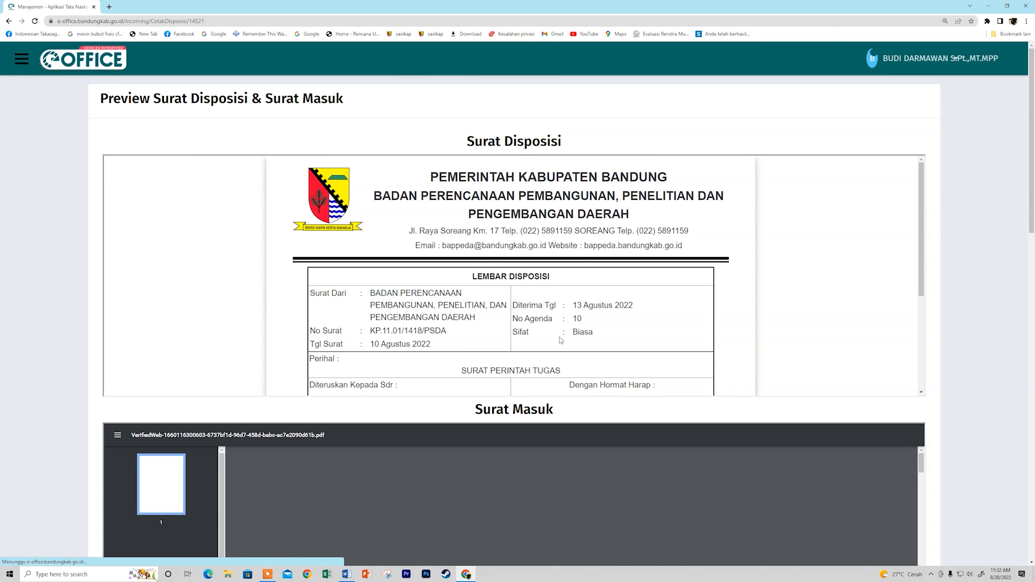
{"action": "scroll", "coordinate": [570, 487], "scroll_direction": "down", "scroll_amount": 6}
{"action": "scroll", "coordinate": [570, 487], "scroll_direction": "down", "scroll_amount": 5}
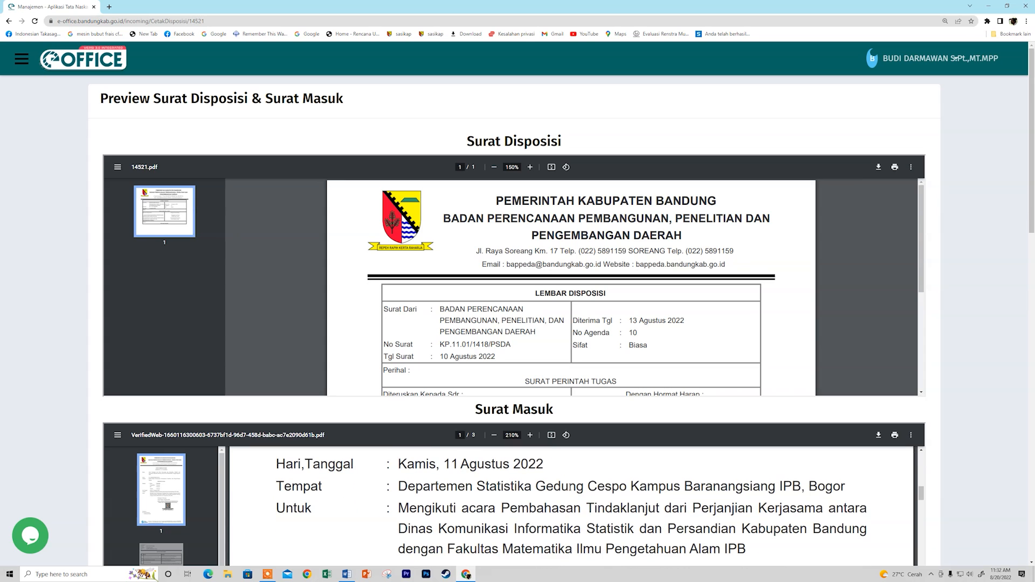
{"action": "scroll", "coordinate": [570, 487], "scroll_direction": "down", "scroll_amount": 4}
{"action": "scroll", "coordinate": [570, 487], "scroll_direction": "up", "scroll_amount": 4}
{"action": "scroll", "coordinate": [570, 487], "scroll_direction": "down", "scroll_amount": 1}
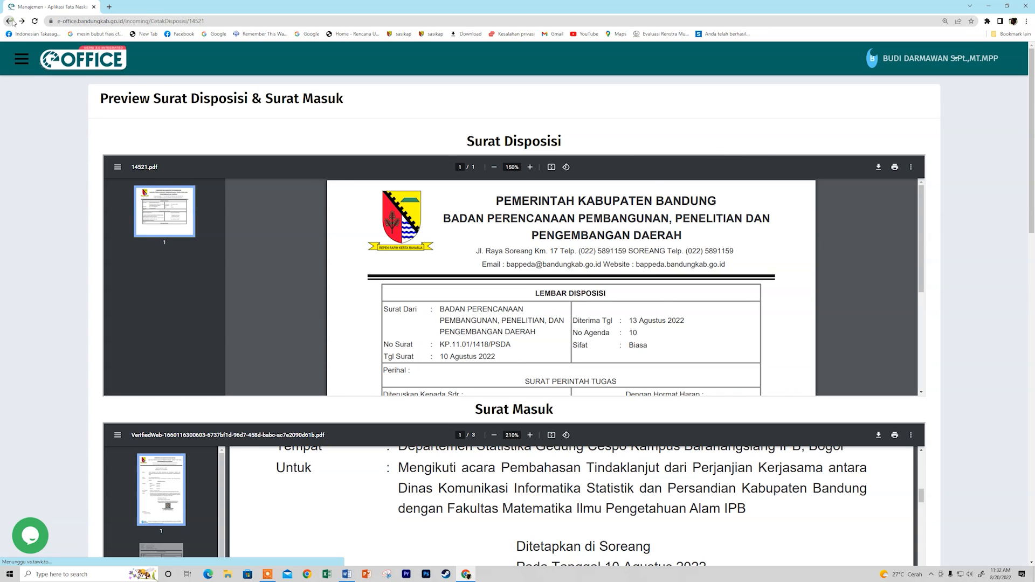
{"action": "scroll", "coordinate": [751, 450], "scroll_direction": "down", "scroll_amount": 5}
{"action": "scroll", "coordinate": [750, 449], "scroll_direction": "up", "scroll_amount": 5}
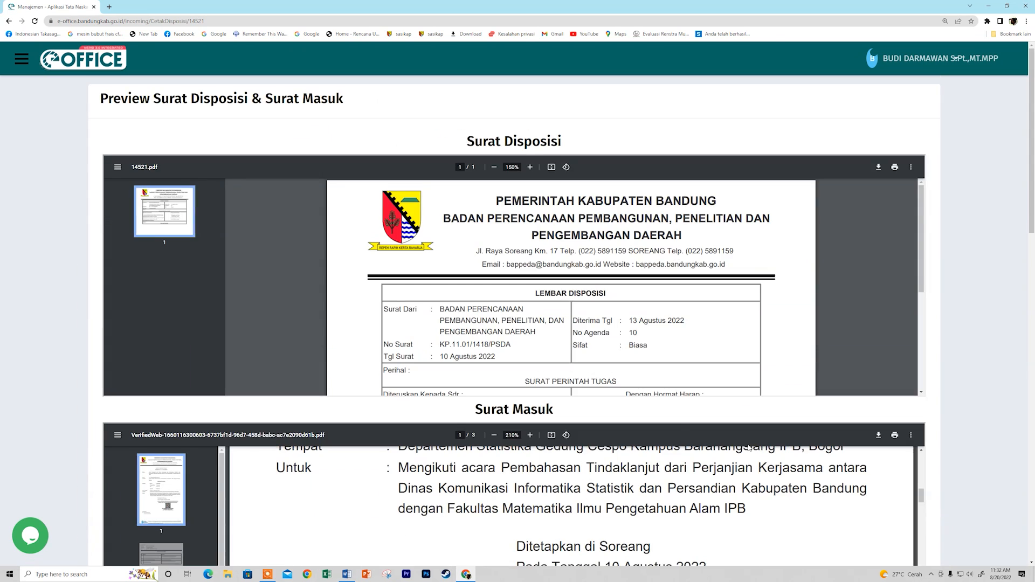
{"action": "key", "text": "alt+Left"}
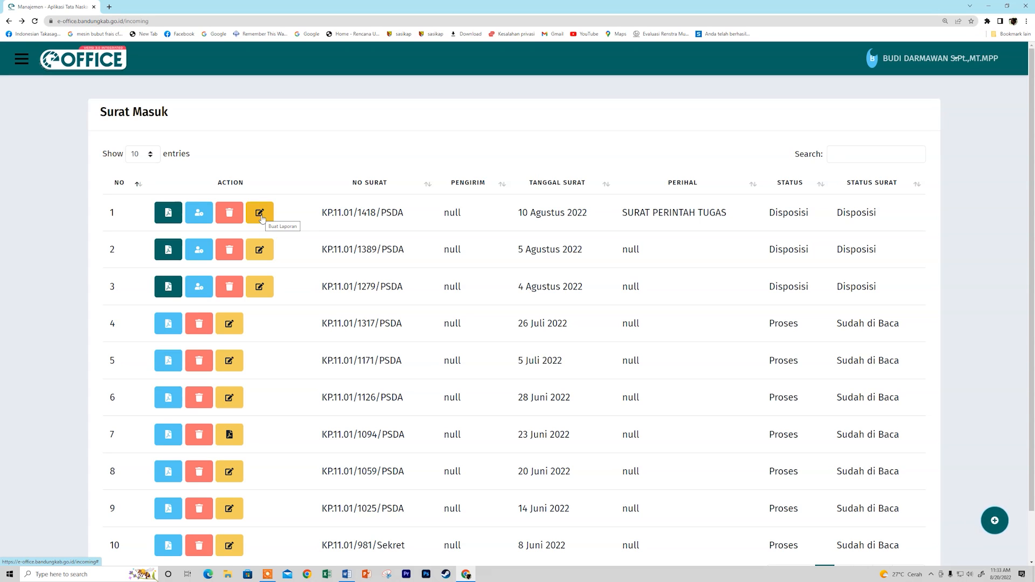
Start a report for letter KP.11.01/1418/PSDA, then bring the Word nota dinas forward.
{"action": "left_click", "coordinate": [261, 214]}
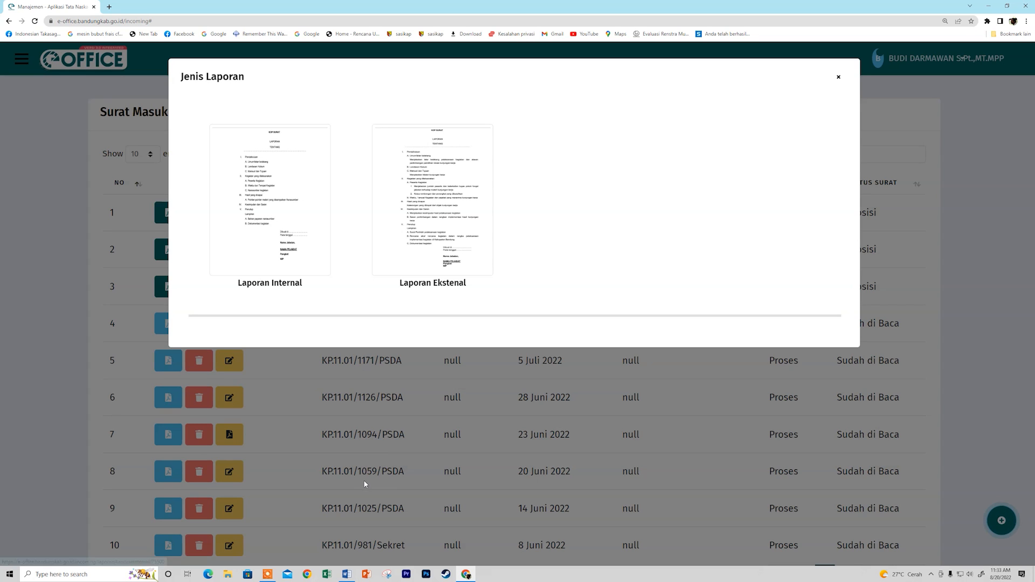
{"action": "left_click", "coordinate": [351, 577]}
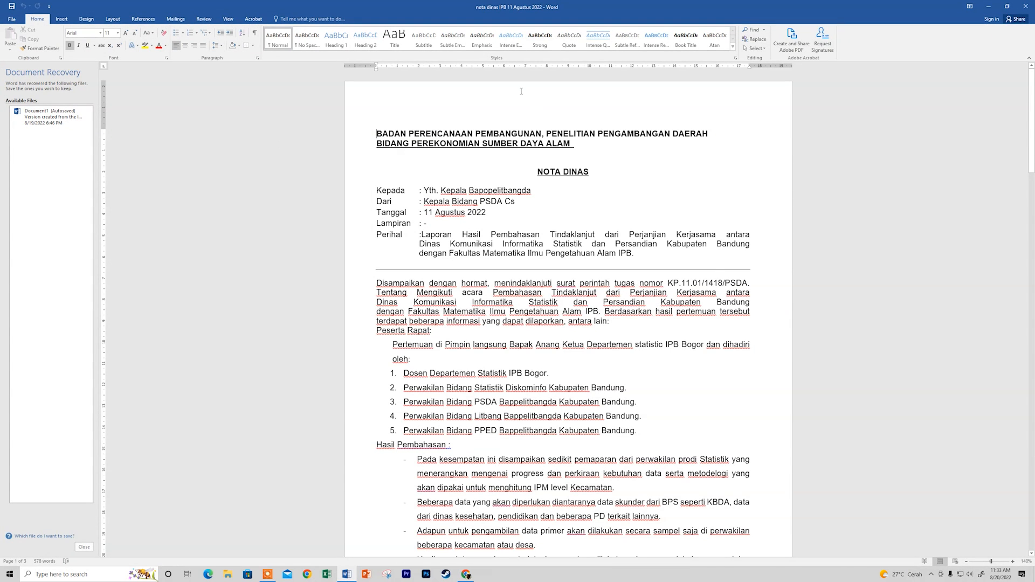
{"action": "scroll", "coordinate": [530, 341], "scroll_direction": "down", "scroll_amount": 5}
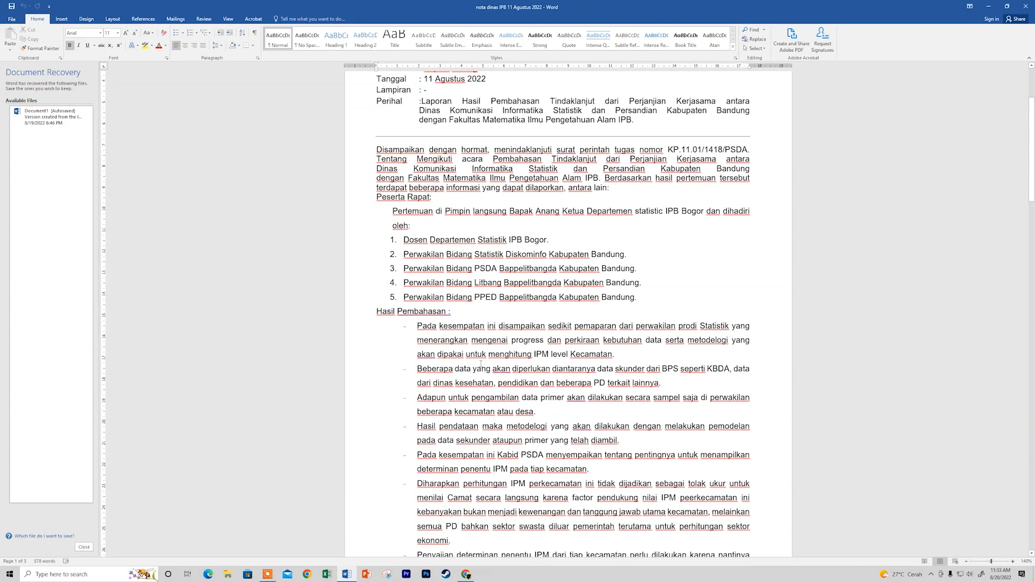
{"action": "scroll", "coordinate": [433, 346], "scroll_direction": "down", "scroll_amount": 15}
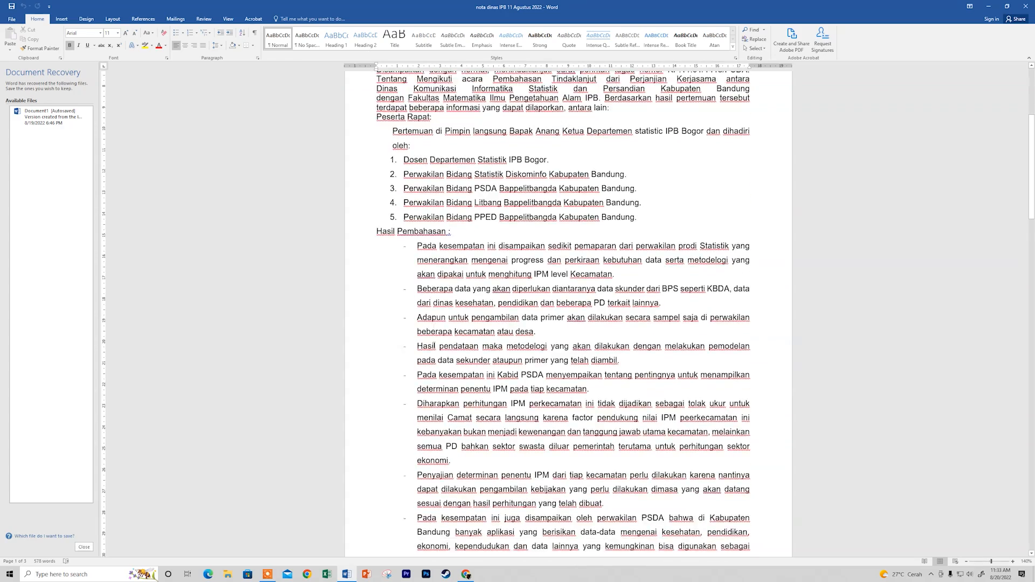
{"action": "scroll", "coordinate": [469, 403], "scroll_direction": "down", "scroll_amount": 4}
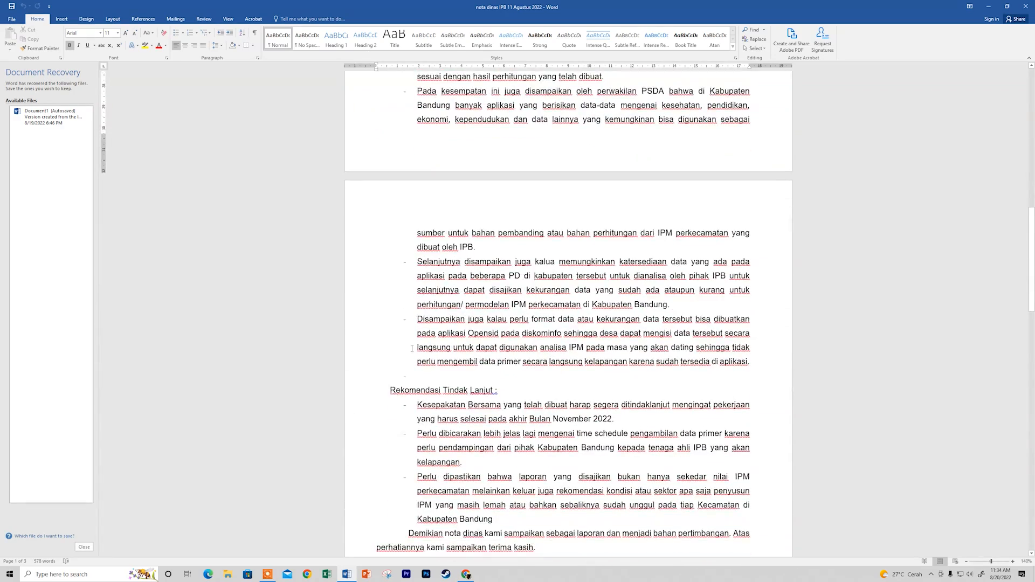
{"action": "scroll", "coordinate": [446, 373], "scroll_direction": "up", "scroll_amount": 19}
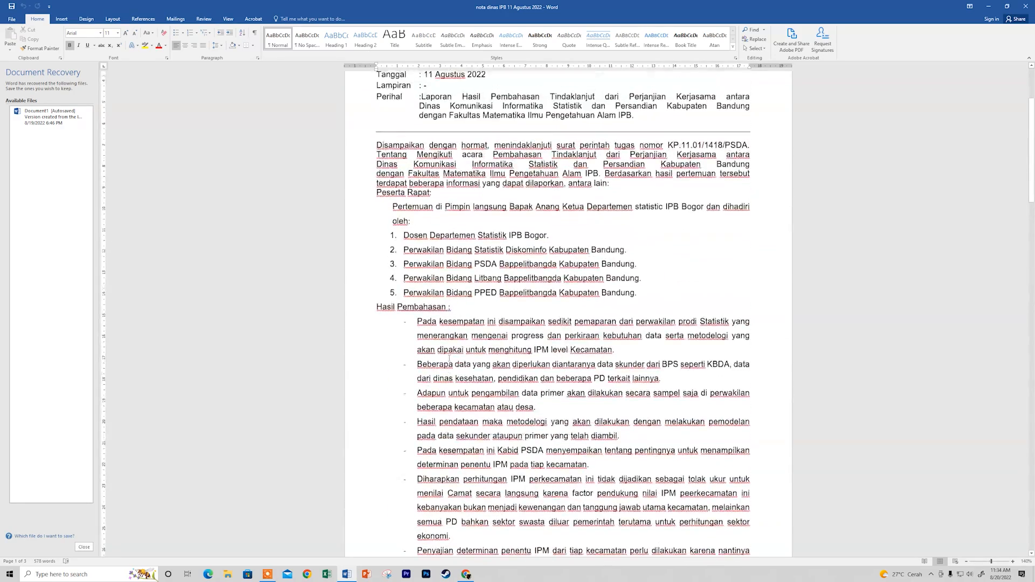
{"action": "scroll", "coordinate": [456, 351], "scroll_direction": "up", "scroll_amount": 3}
{"action": "scroll", "coordinate": [456, 350], "scroll_direction": "down", "scroll_amount": 8}
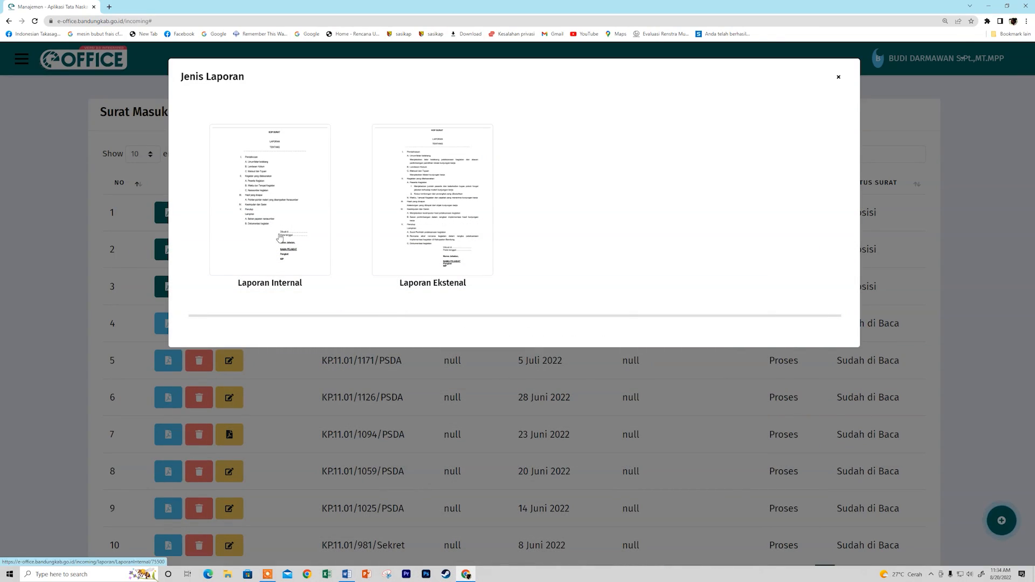
Choose Laporan Internal and move past the PDF preview to the next step.
{"action": "left_click", "coordinate": [287, 227]}
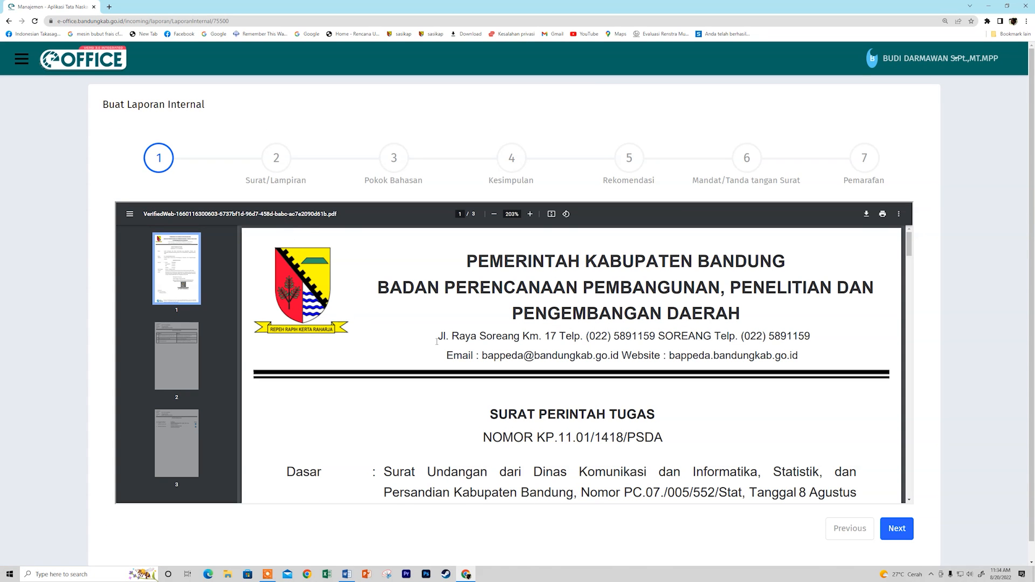
{"action": "scroll", "coordinate": [450, 343], "scroll_direction": "down", "scroll_amount": 2}
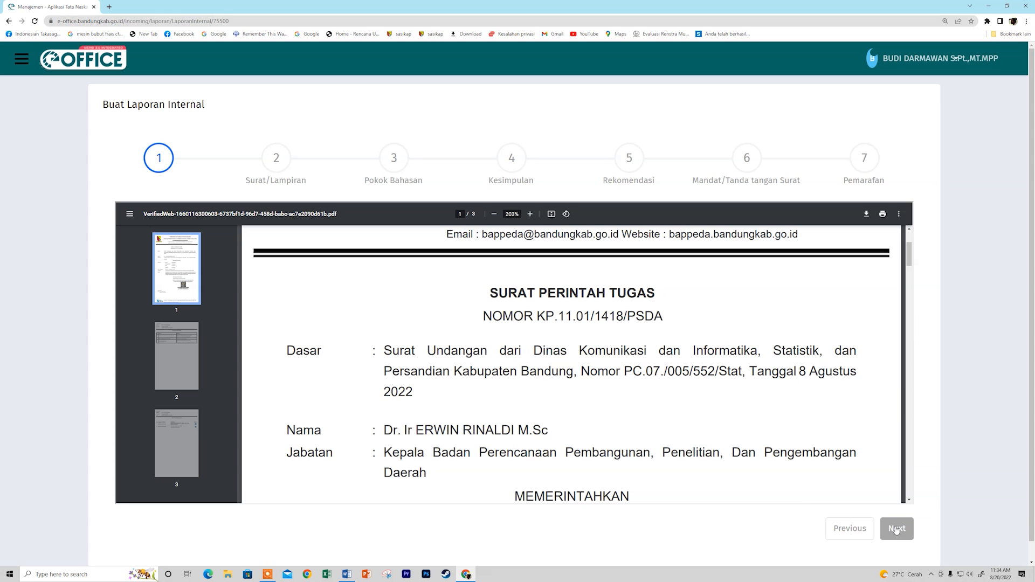
{"action": "scroll", "coordinate": [634, 410], "scroll_direction": "down", "scroll_amount": 4}
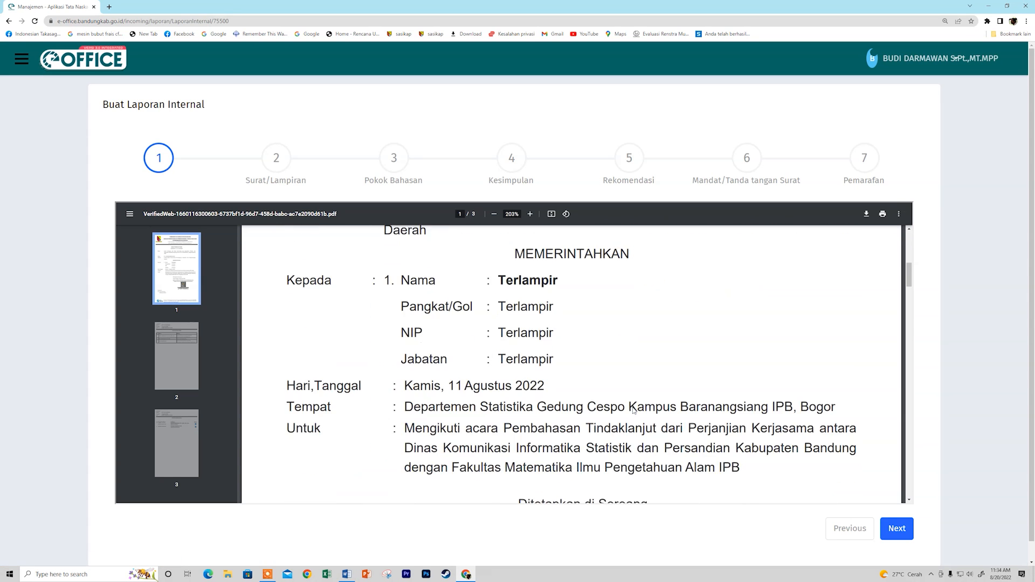
{"action": "left_click", "coordinate": [897, 528]}
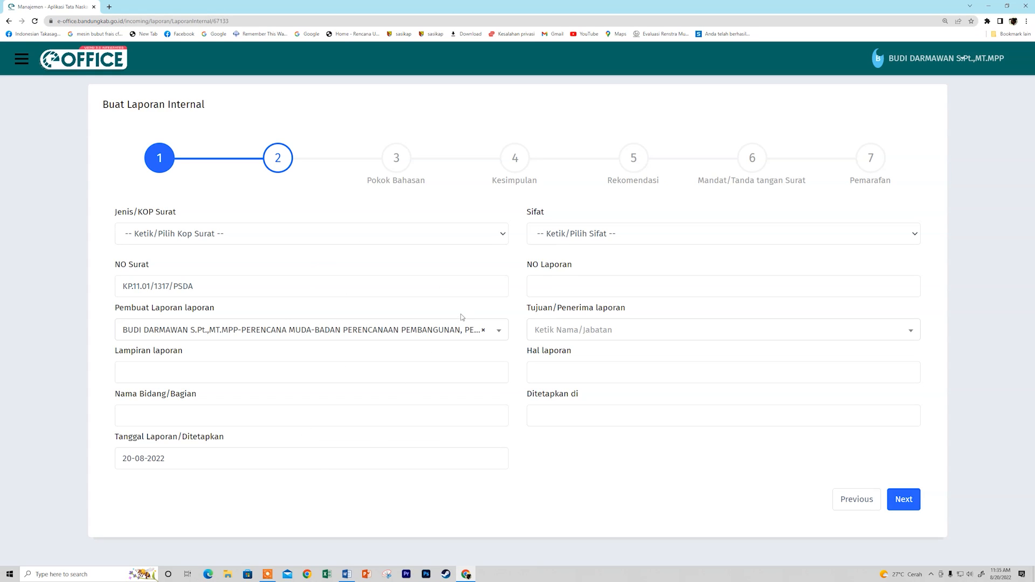
Set the planning agency letterhead, attachment 1 eksemplar, section PSDA and date 20-08-2022.
{"action": "left_click", "coordinate": [478, 238]}
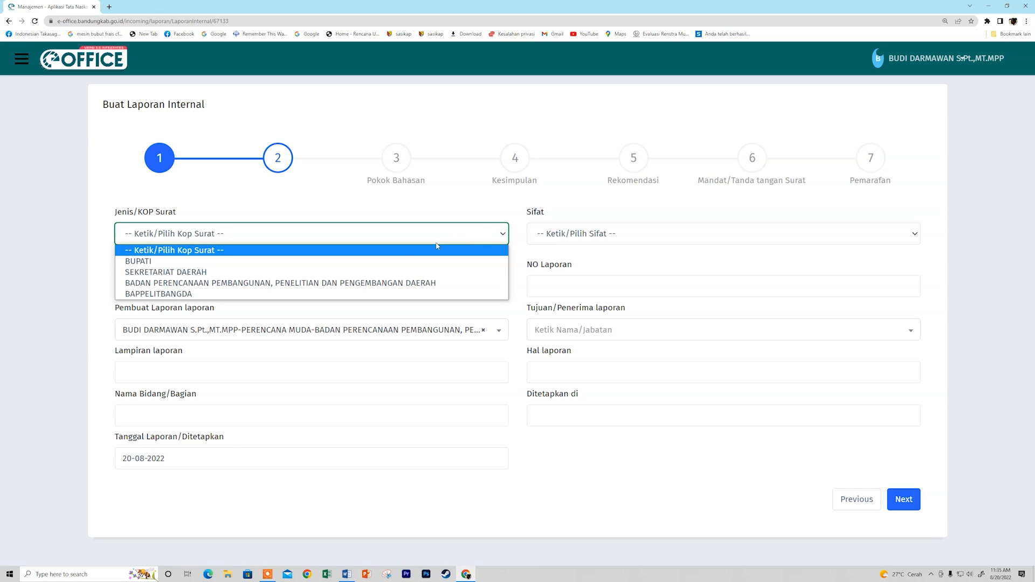
{"action": "left_click", "coordinate": [315, 284]}
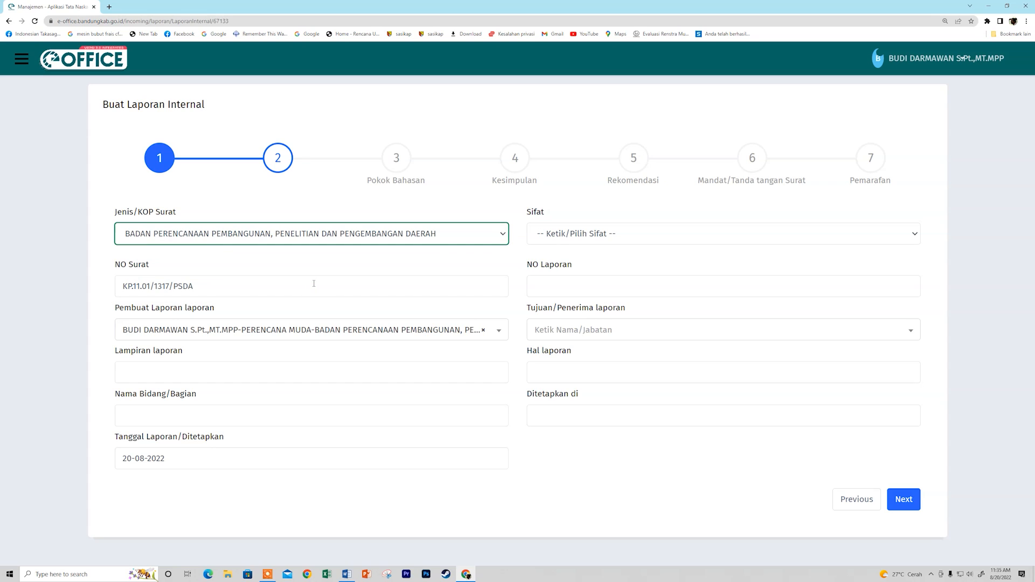
{"action": "left_click", "coordinate": [293, 373]}
{"action": "left_click", "coordinate": [162, 396]}
{"action": "left_click", "coordinate": [205, 418]}
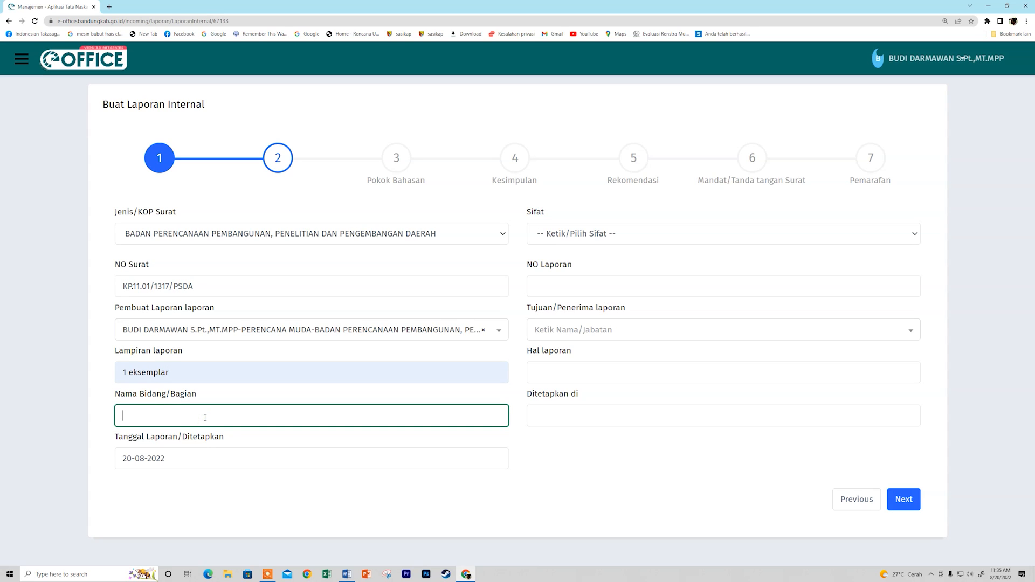
{"action": "type", "text": "PSDA"}
{"action": "left_click", "coordinate": [190, 458]}
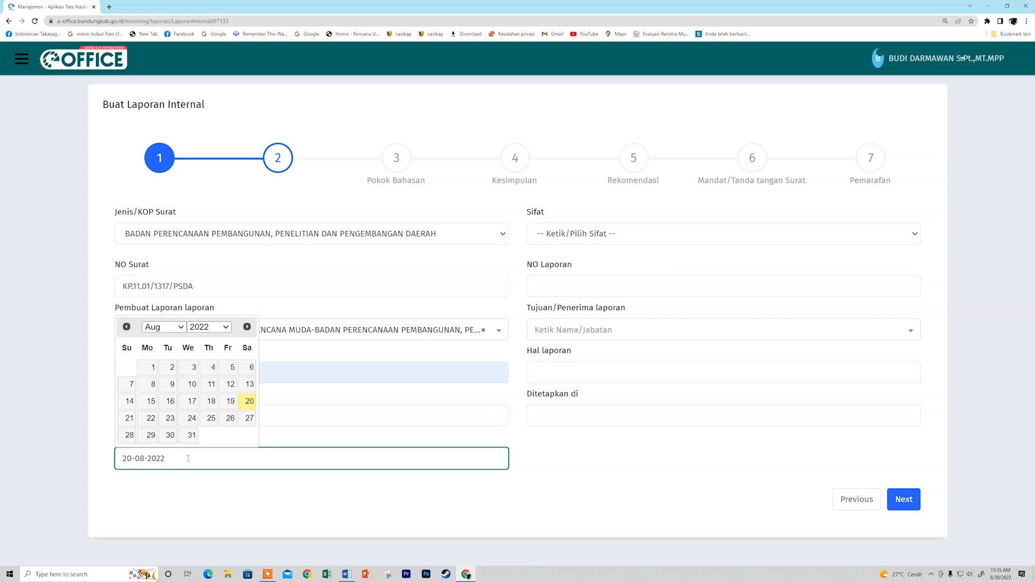
{"action": "left_click", "coordinate": [608, 485]}
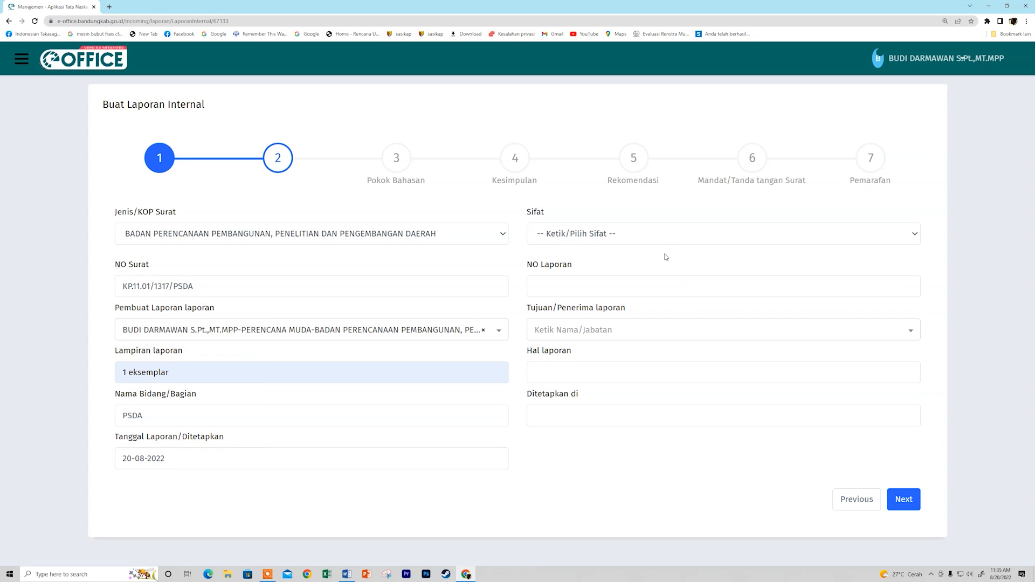
Set classification Biasa, report number 12, and the planning agency division head as recipient.
{"action": "left_click", "coordinate": [657, 238]}
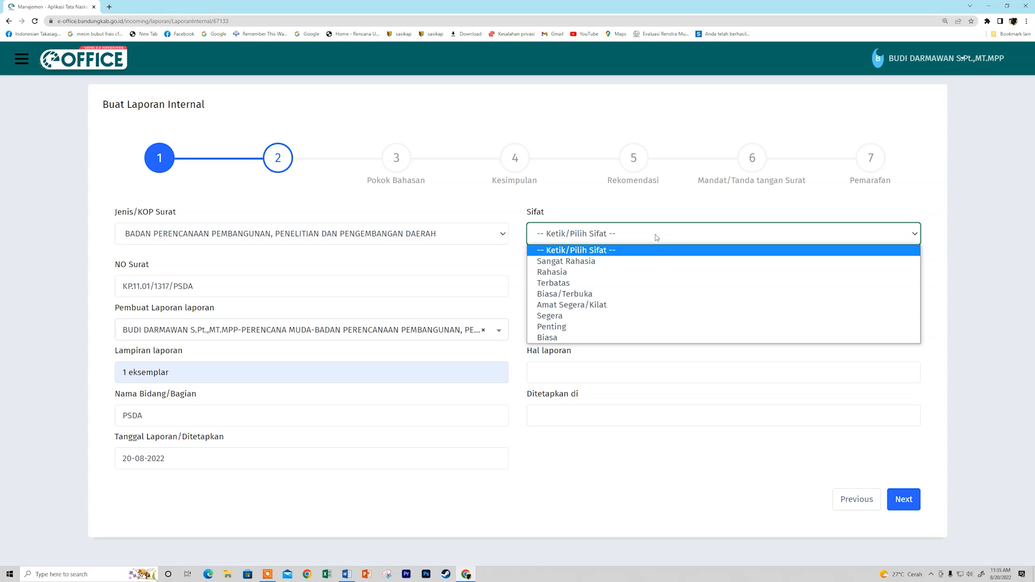
{"action": "left_click", "coordinate": [574, 337]}
{"action": "left_click", "coordinate": [617, 281]}
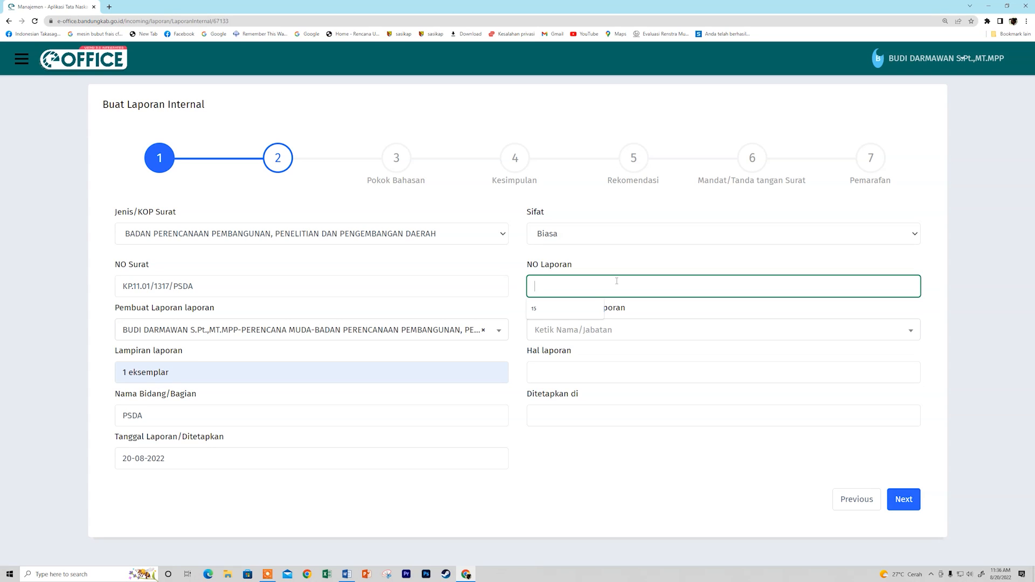
{"action": "type", "text": "2"}
{"action": "left_click", "coordinate": [626, 335]}
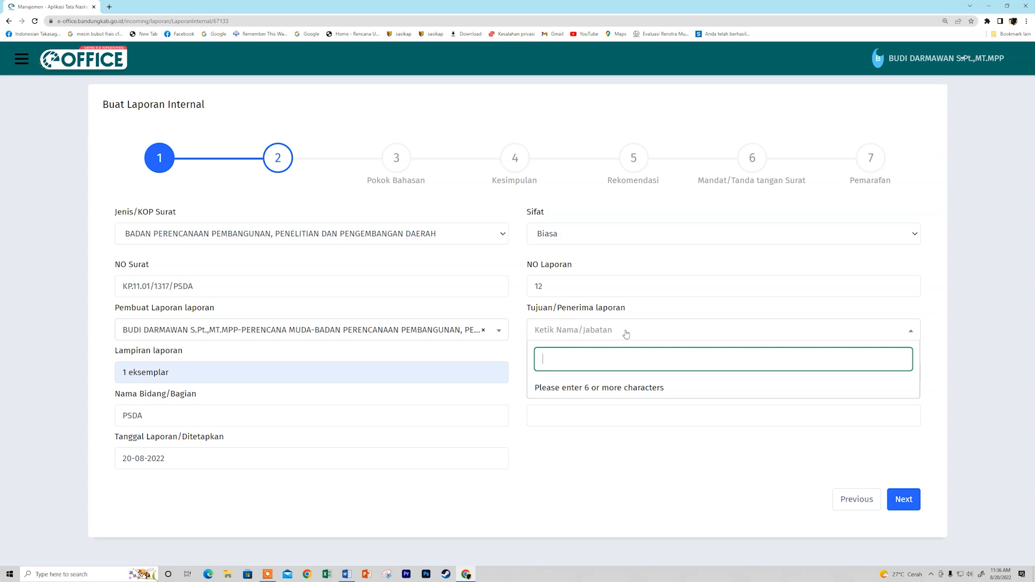
{"action": "type", "text": "dadan "}
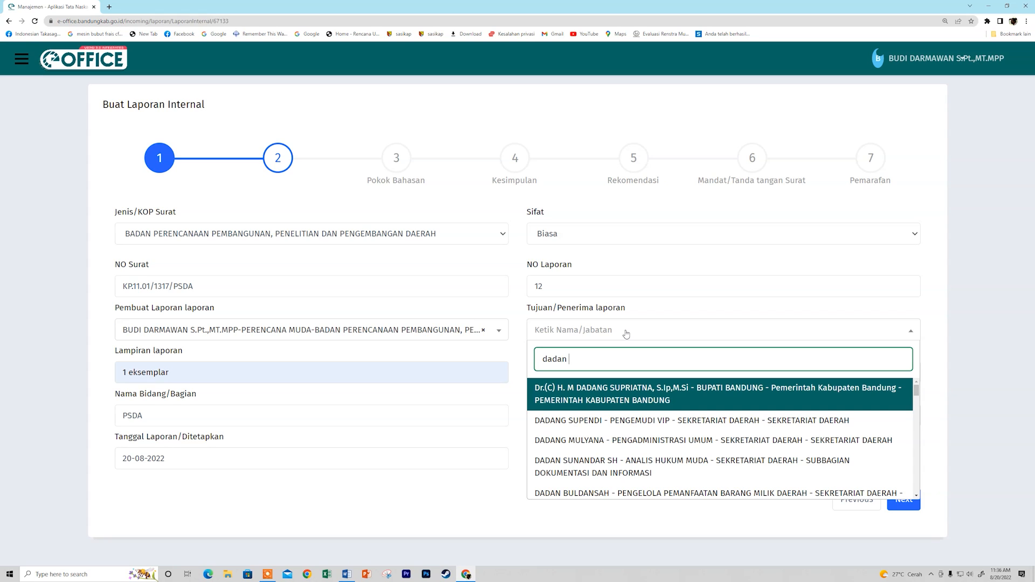
{"action": "type", "text": "war"}
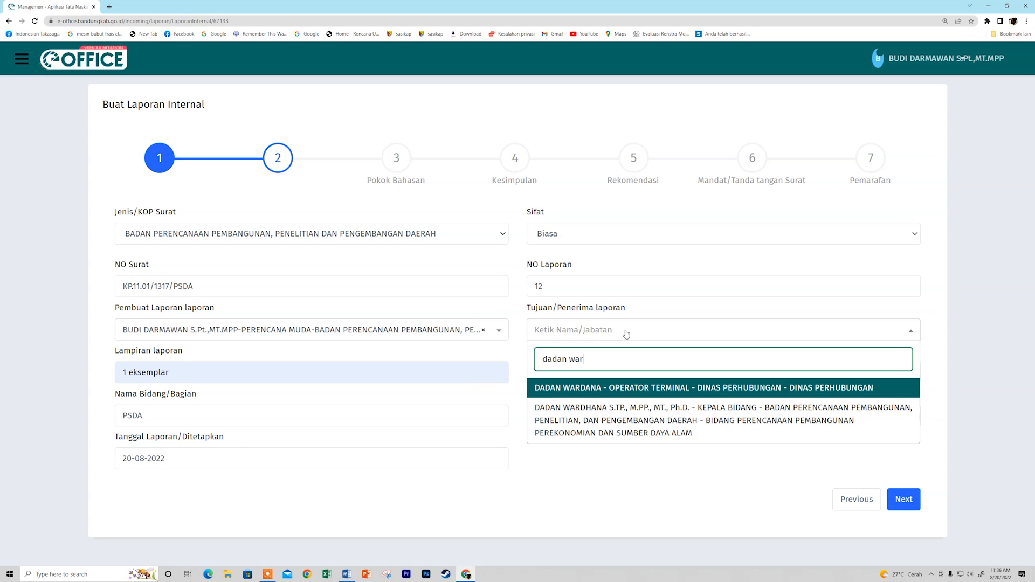
{"action": "left_click", "coordinate": [657, 410]}
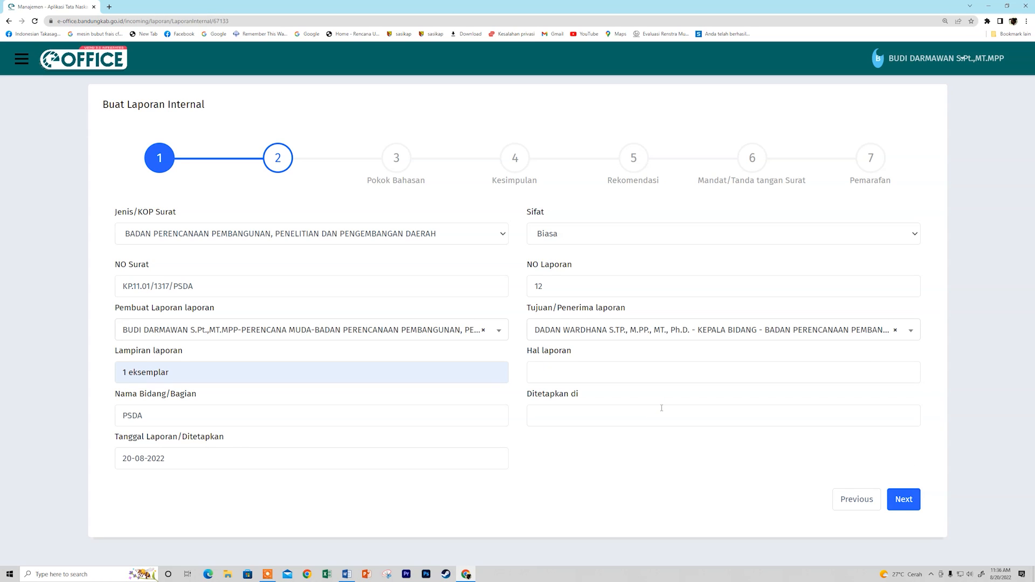
Enter subject 'Laporan Hasil Evaluasi Lapangan' and place 'soreang', then continue to Pokok Bahasan.
{"action": "left_click", "coordinate": [631, 372]}
{"action": "type", "text": "Laporan Hasil Evaluasi Lapangan"}
{"action": "left_click", "coordinate": [612, 413]}
{"action": "type", "text": "soreang"}
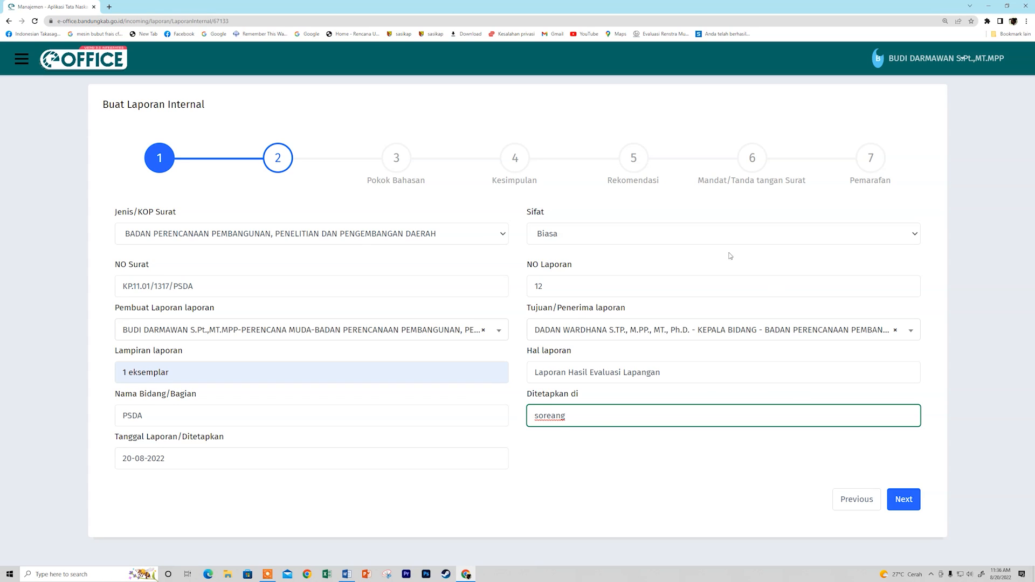
{"action": "left_click", "coordinate": [906, 503]}
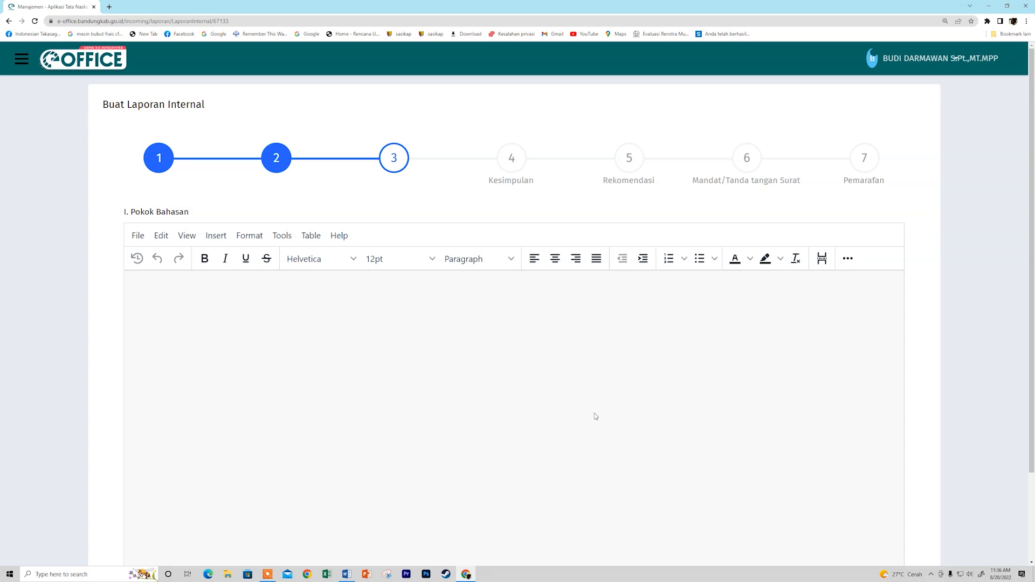
Paste the first two Hasil Pembahasan points from Word into Pokok Bahasan, then continue.
{"action": "left_click", "coordinate": [332, 345]}
{"action": "scroll", "coordinate": [332, 345], "scroll_direction": "down", "scroll_amount": 2}
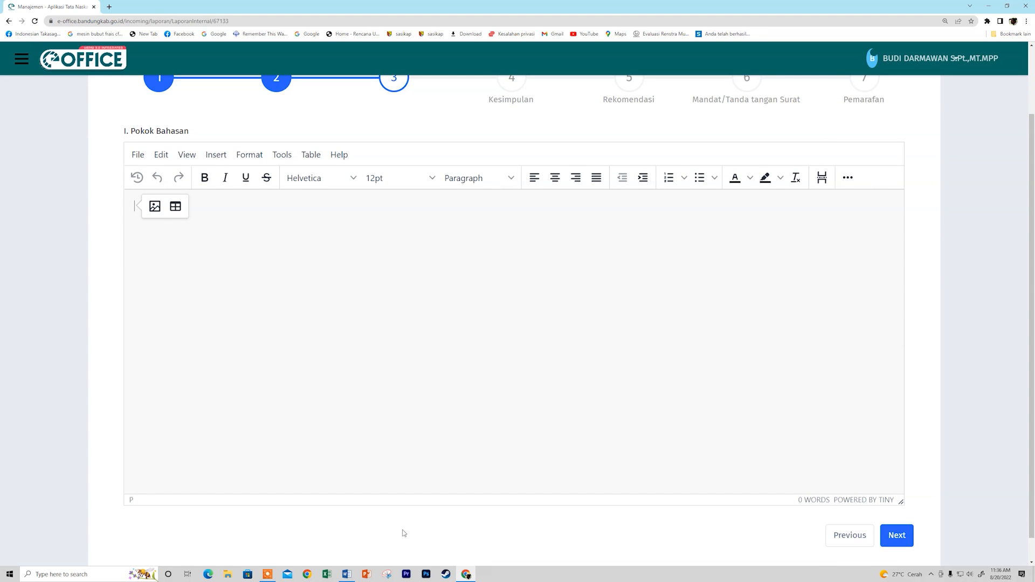
{"action": "left_click", "coordinate": [347, 574]}
{"action": "scroll", "coordinate": [460, 329], "scroll_direction": "up", "scroll_amount": 5}
{"action": "scroll", "coordinate": [462, 301], "scroll_direction": "down", "scroll_amount": 4}
{"action": "left_click_drag", "start_coordinate": [414, 250], "coordinate": [666, 304]}
{"action": "key", "text": "ctrl+c"}
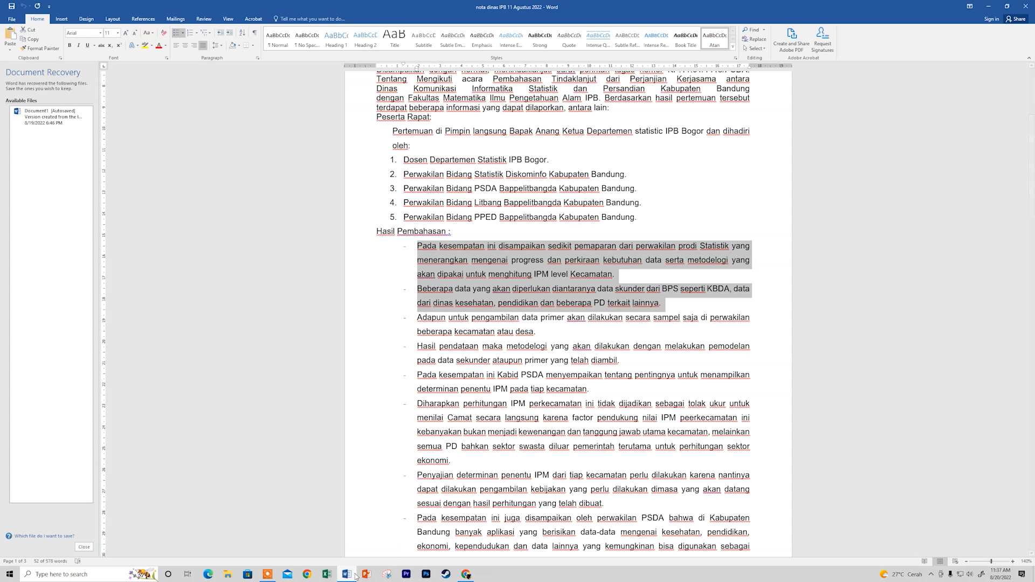
{"action": "key", "text": "alt+Tab"}
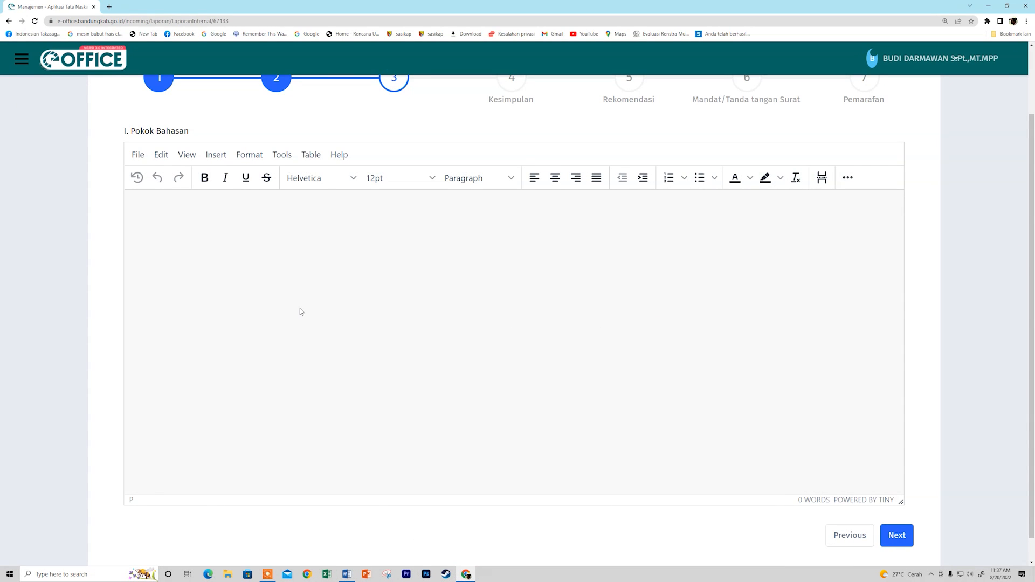
{"action": "key", "text": "ctrl+v"}
{"action": "scroll", "coordinate": [603, 286], "scroll_direction": "down", "scroll_amount": 1}
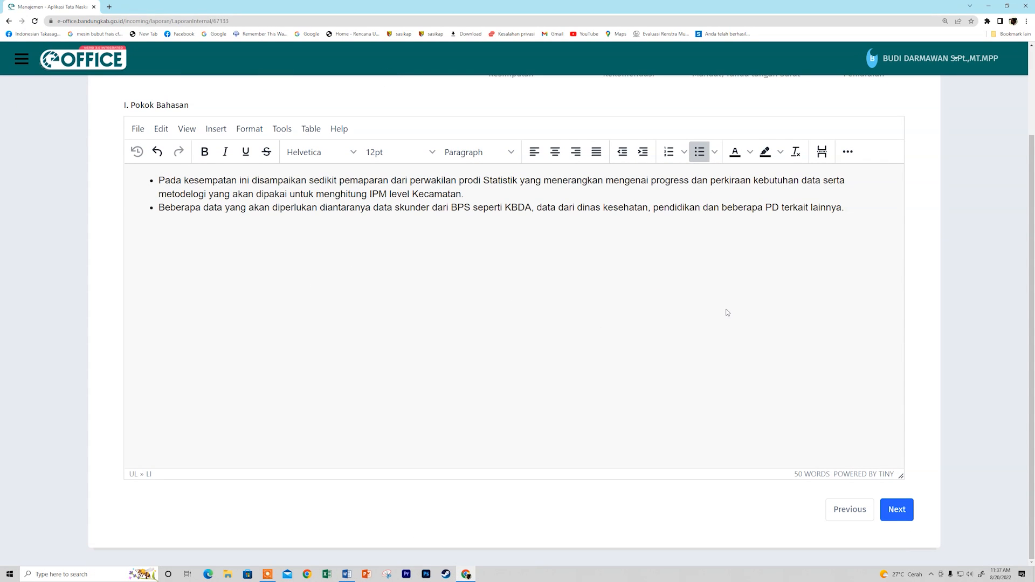
{"action": "left_click", "coordinate": [898, 512]}
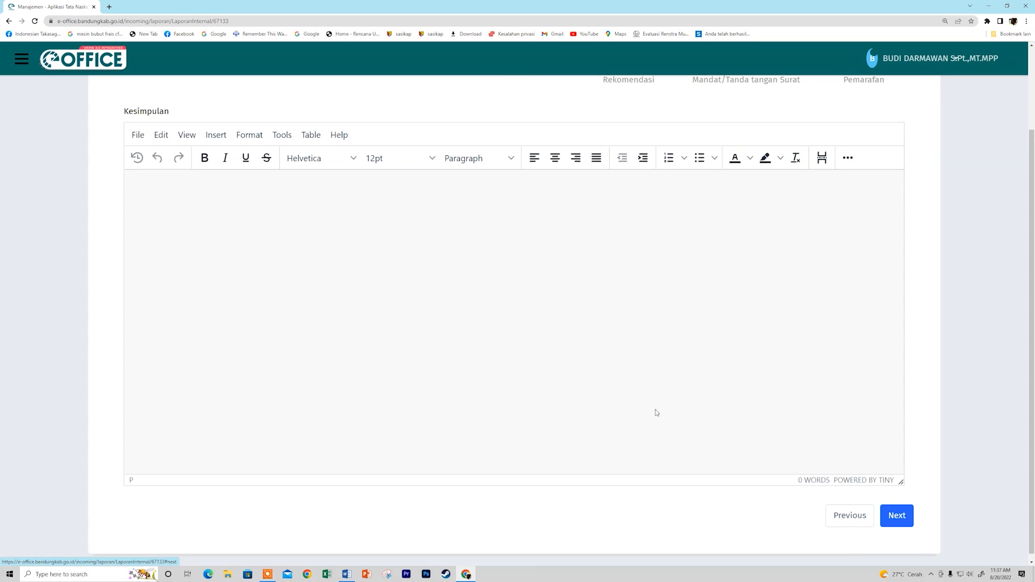
Paste the Word paragraph beginning 'Selanjutnya disampaikan' into the Kesimpulan editor.
{"action": "scroll", "coordinate": [243, 287], "scroll_direction": "up", "scroll_amount": 2}
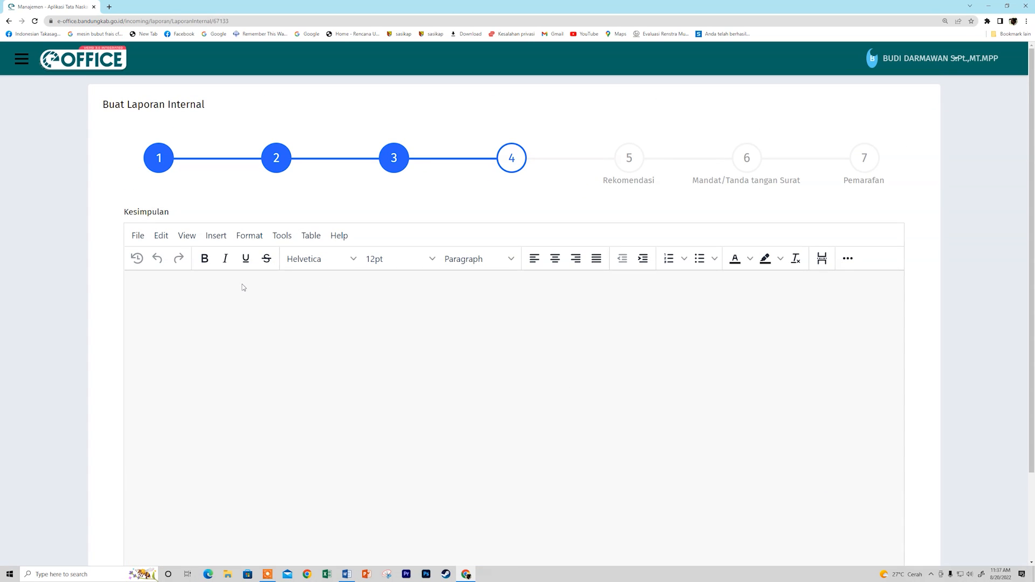
{"action": "left_click", "coordinate": [188, 301]}
{"action": "left_click", "coordinate": [346, 576]}
{"action": "scroll", "coordinate": [511, 440], "scroll_direction": "down", "scroll_amount": 5}
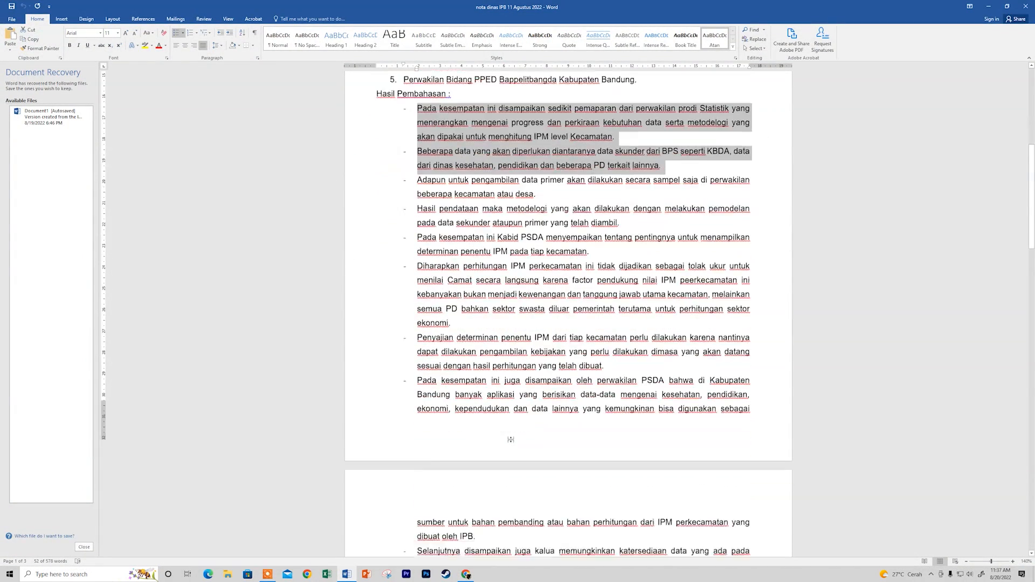
{"action": "left_click_drag", "start_coordinate": [435, 475], "coordinate": [675, 518]}
{"action": "key", "text": "ctrl+c"}
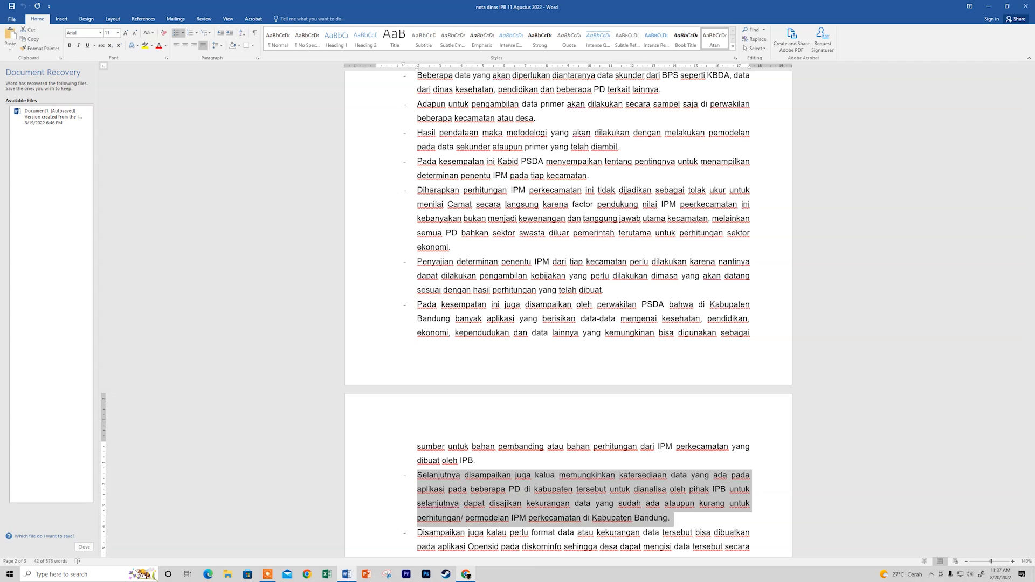
{"action": "key", "text": "alt+Tab"}
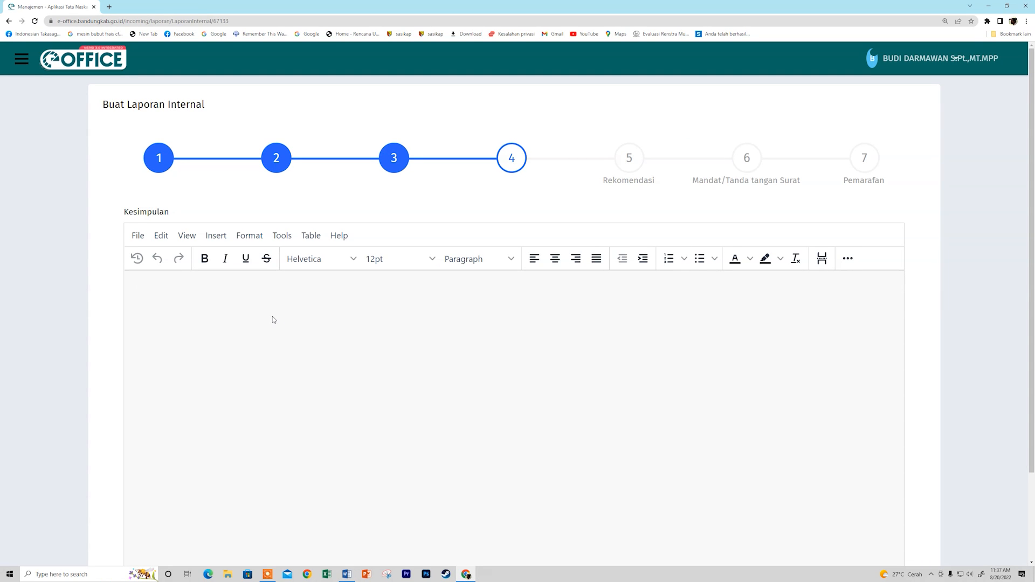
{"action": "key", "text": "ctrl+v"}
{"action": "scroll", "coordinate": [632, 405], "scroll_direction": "down", "scroll_amount": 2}
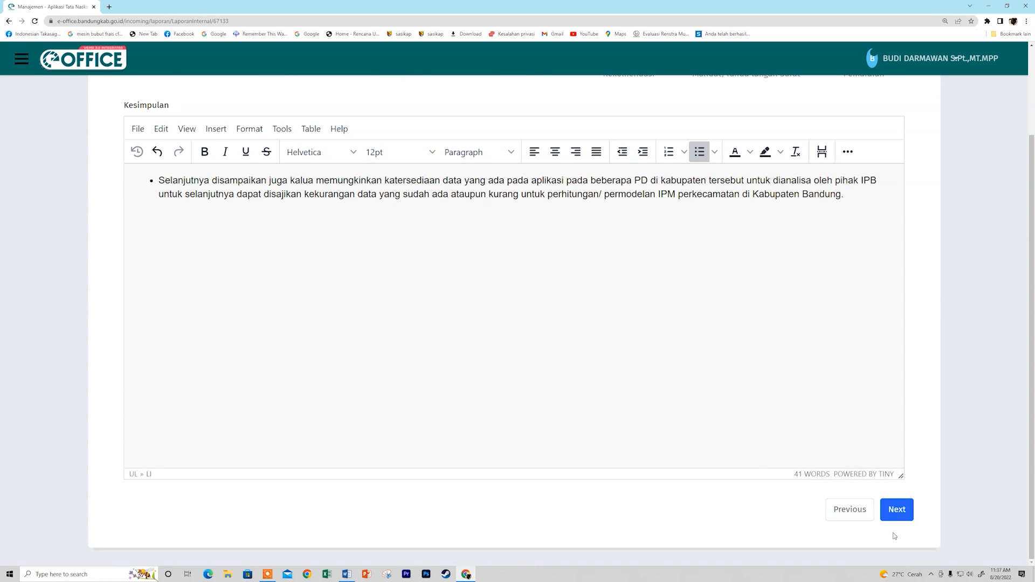
Move to the Rekomendasi/Tindak Lanjut step and copy the two recommendation paragraphs from Word.
{"action": "left_click", "coordinate": [897, 517]}
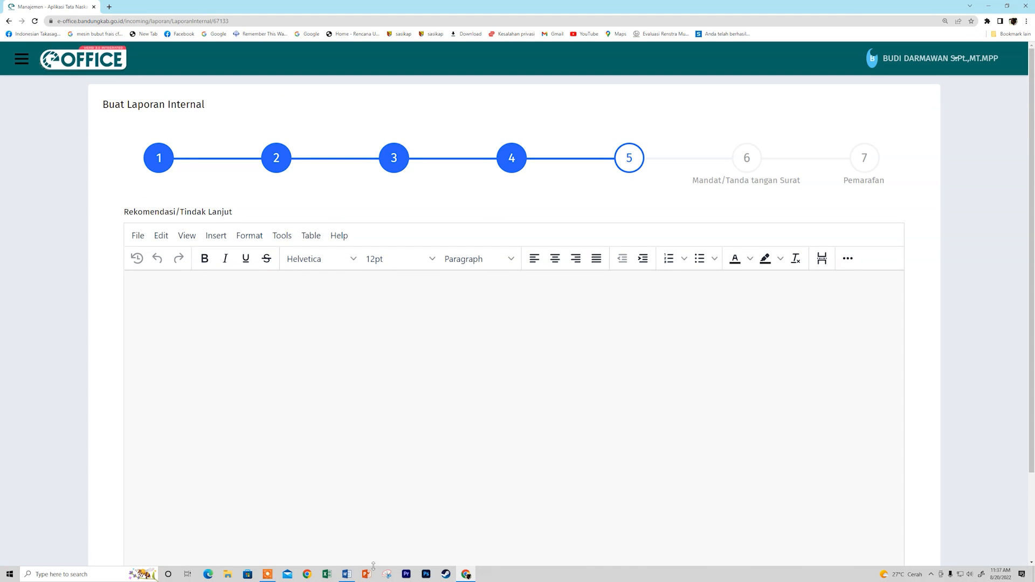
{"action": "left_click", "coordinate": [347, 574]}
{"action": "scroll", "coordinate": [384, 464], "scroll_direction": "down", "scroll_amount": 5}
{"action": "left_click_drag", "start_coordinate": [416, 378], "coordinate": [657, 435]}
{"action": "key", "text": "ctrl+c"}
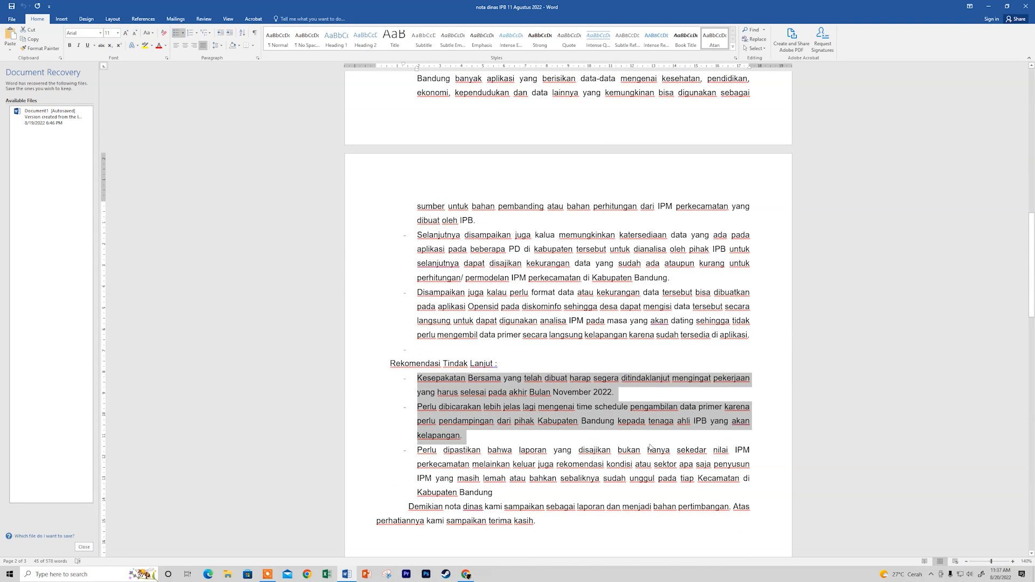
Paste the two recommendations into the Rekomendasi editor and go to the signer step.
{"action": "left_click", "coordinate": [459, 576]}
{"action": "left_click", "coordinate": [339, 353]}
{"action": "key", "text": "ctrl+v"}
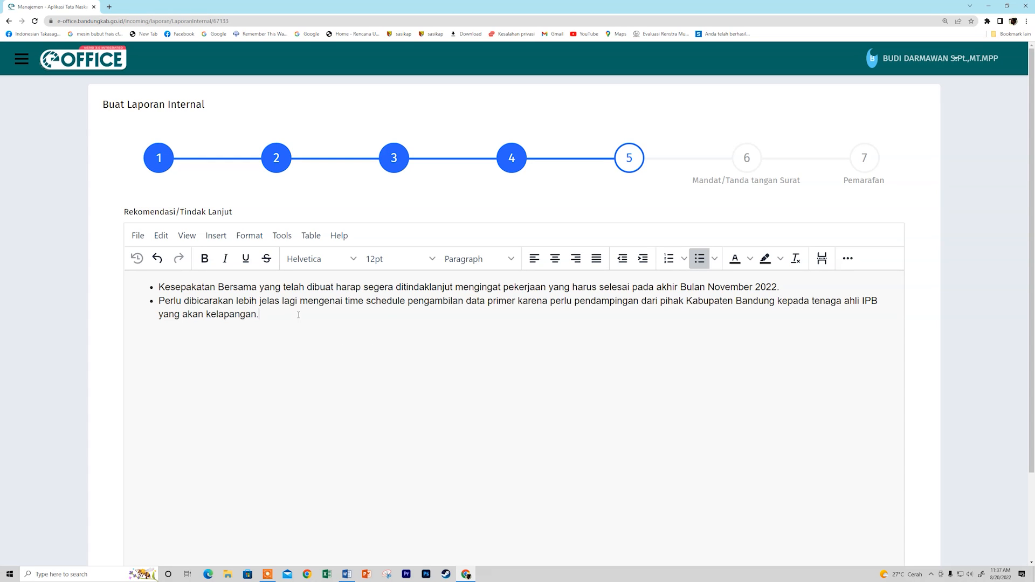
{"action": "scroll", "coordinate": [397, 347], "scroll_direction": "down", "scroll_amount": 2}
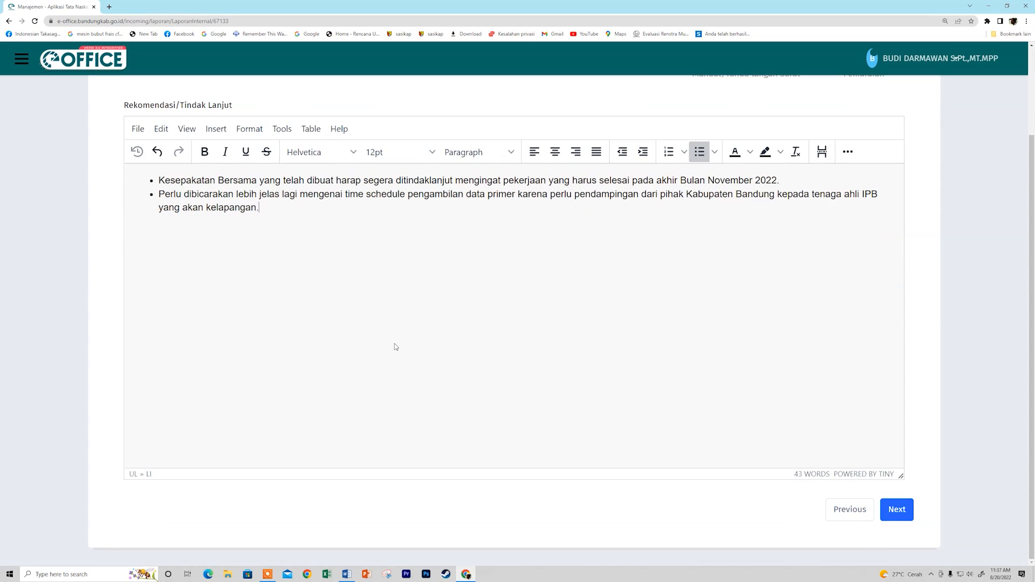
{"action": "scroll", "coordinate": [397, 347], "scroll_direction": "up", "scroll_amount": 2}
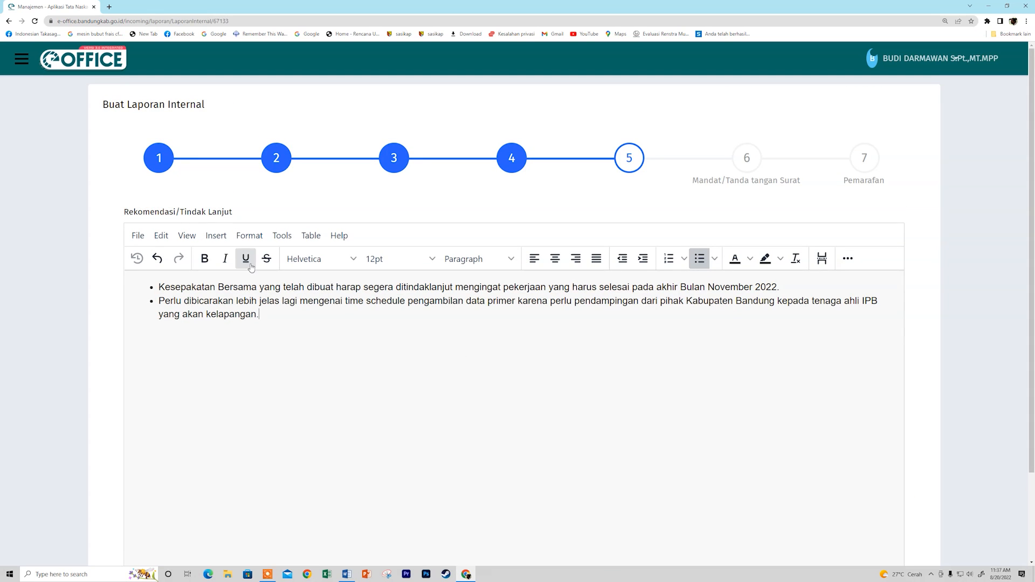
{"action": "scroll", "coordinate": [683, 448], "scroll_direction": "down", "scroll_amount": 2}
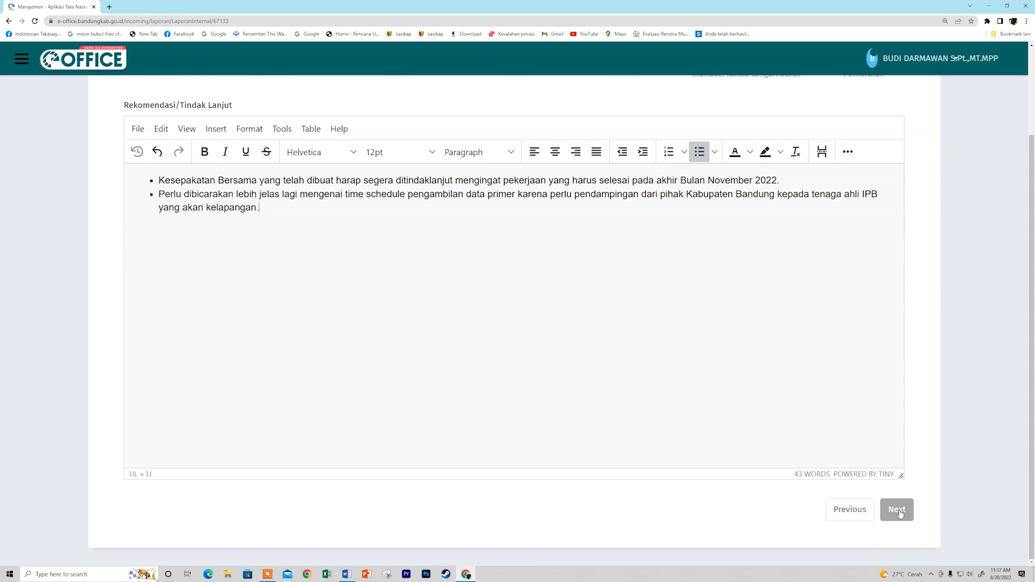
{"action": "left_click", "coordinate": [898, 511]}
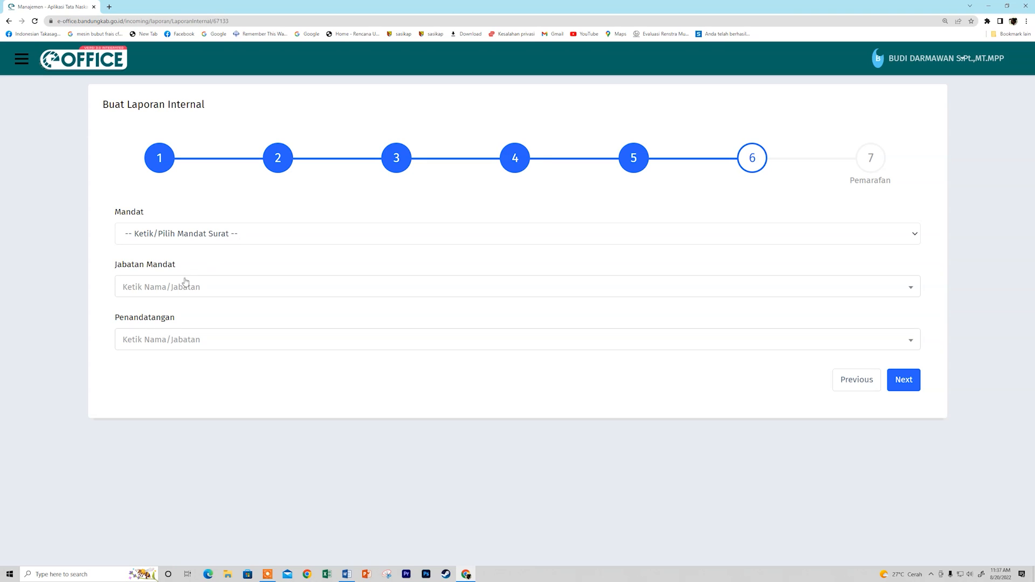
Pick the Perencana Muda Sekretariat officer as Penandatangan and continue to Paraf/Validator.
{"action": "left_click", "coordinate": [220, 344]}
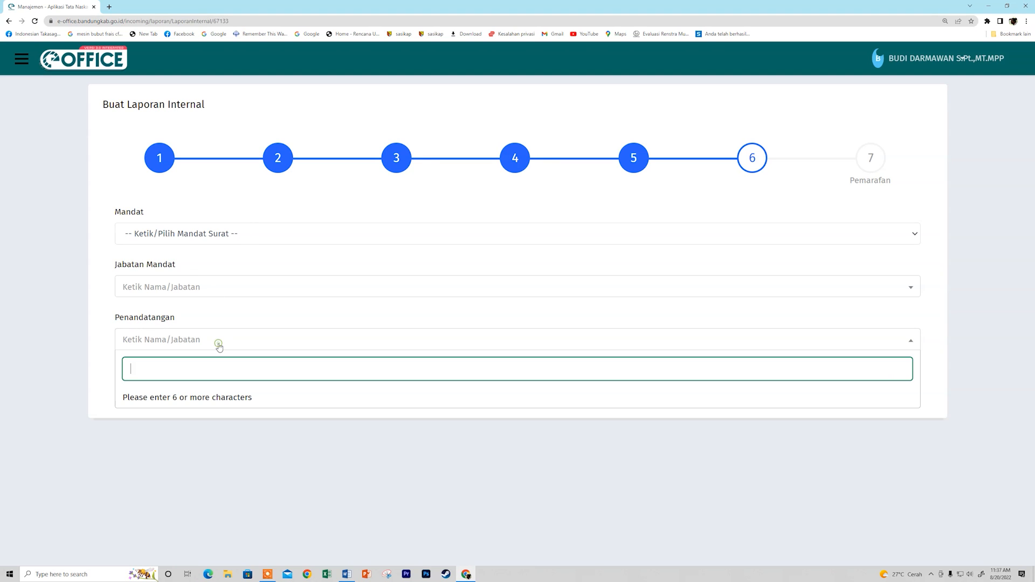
{"action": "type", "text": "budi dar"}
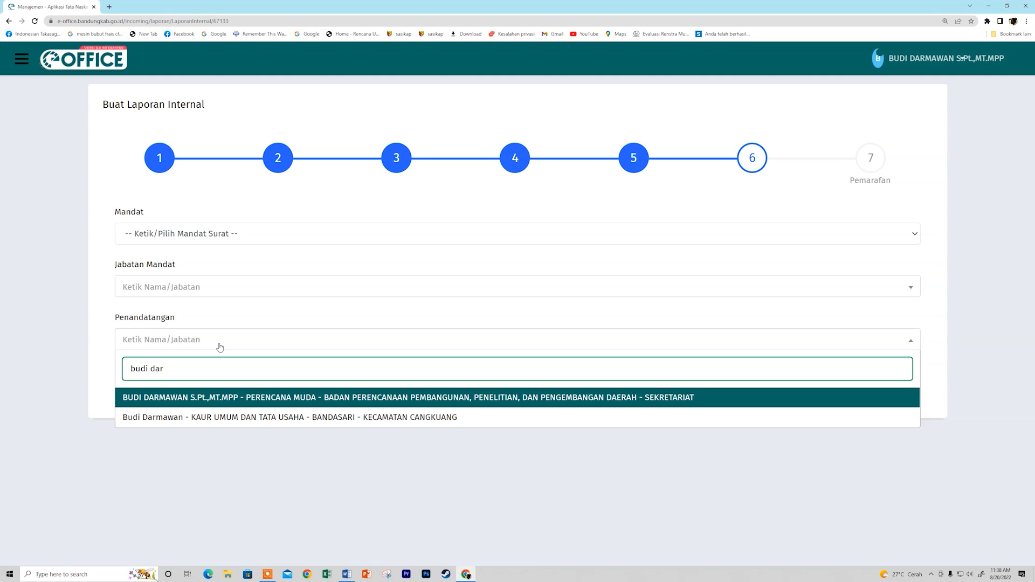
{"action": "left_click", "coordinate": [238, 394]}
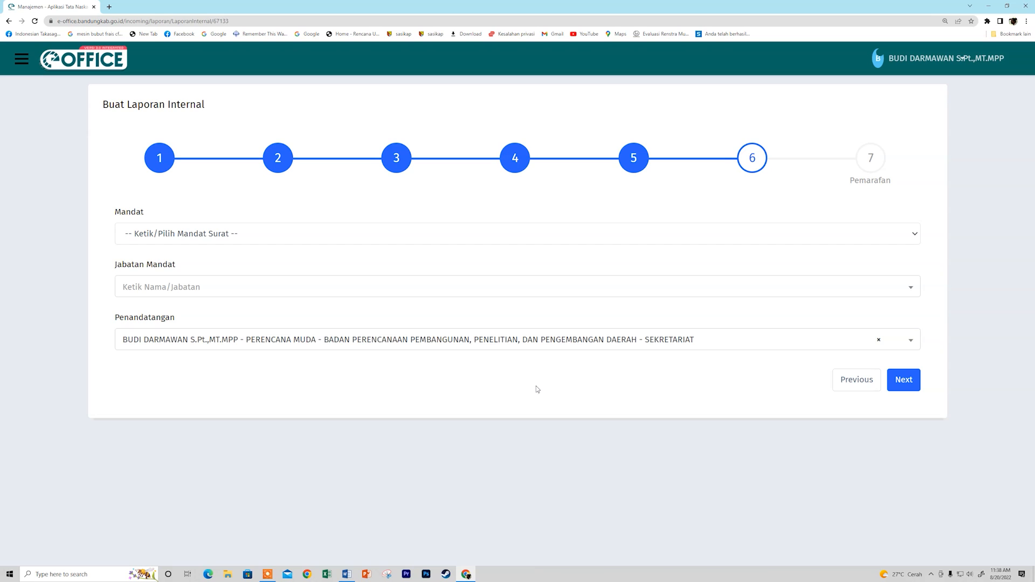
{"action": "left_click", "coordinate": [902, 381]}
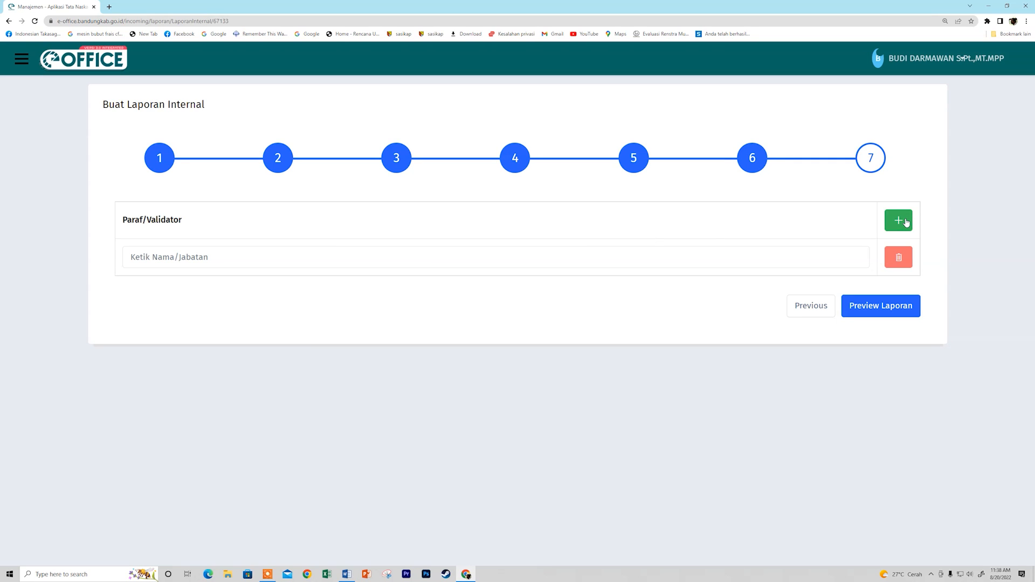
Search part of the analyst's name and pick the Analis Perencanaan officer as Paraf/Validator.
{"action": "left_click", "coordinate": [614, 257]}
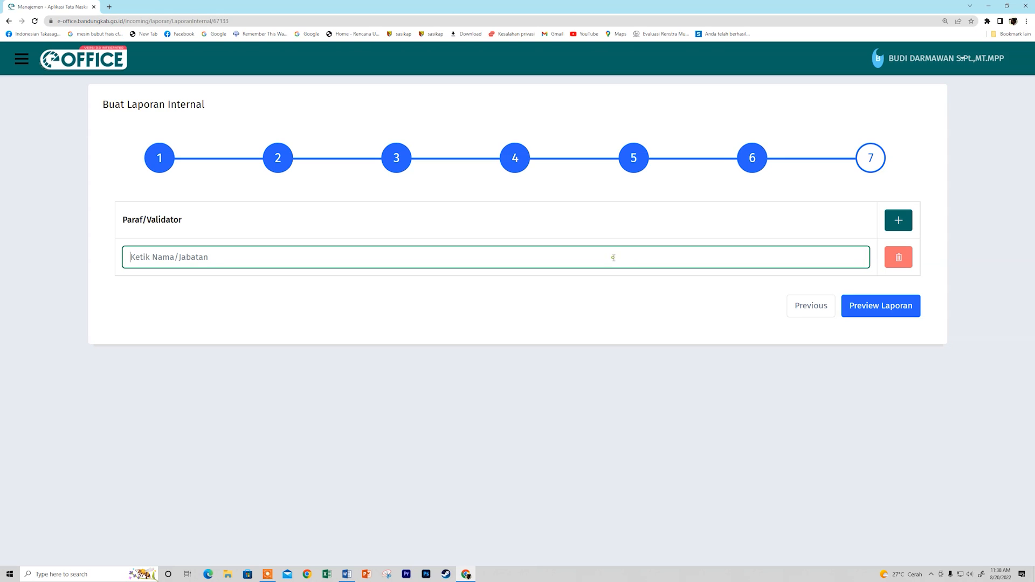
{"action": "type", "text": "tris sub"}
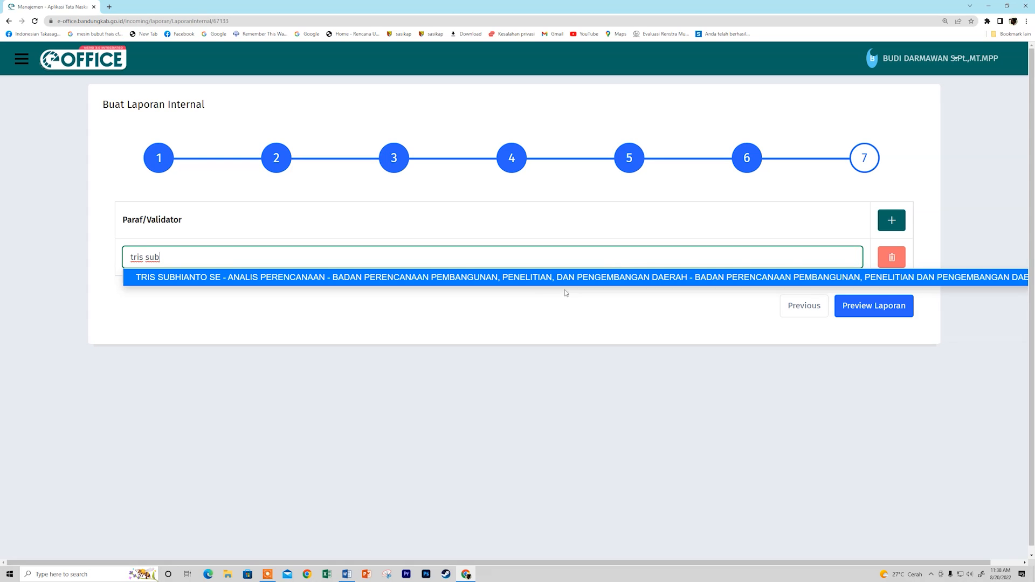
{"action": "left_click", "coordinate": [538, 282]}
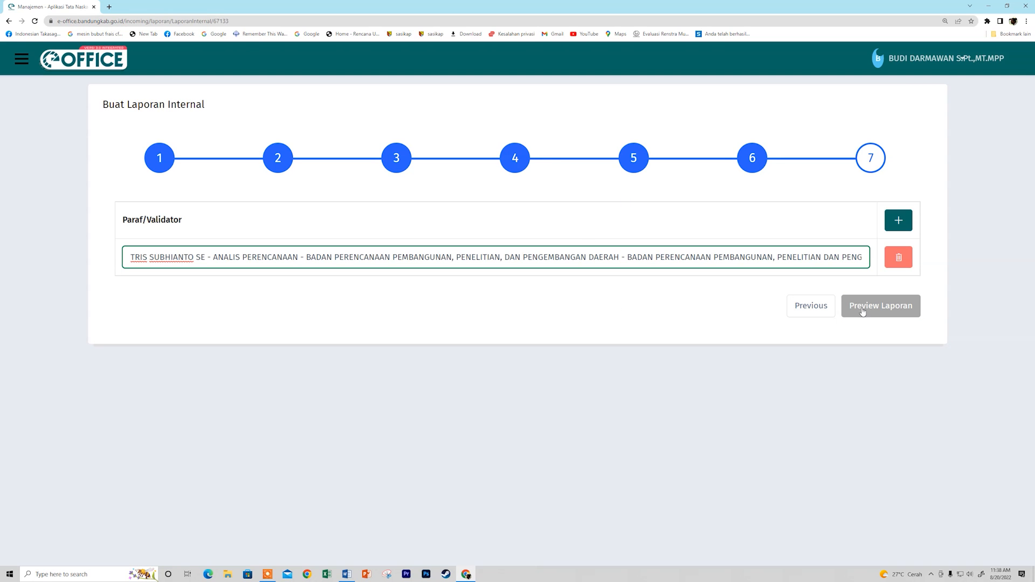
Run Preview Laporan and review the three-page Nota Dinas PDF, its signature and verifier list.
{"action": "left_click", "coordinate": [881, 311]}
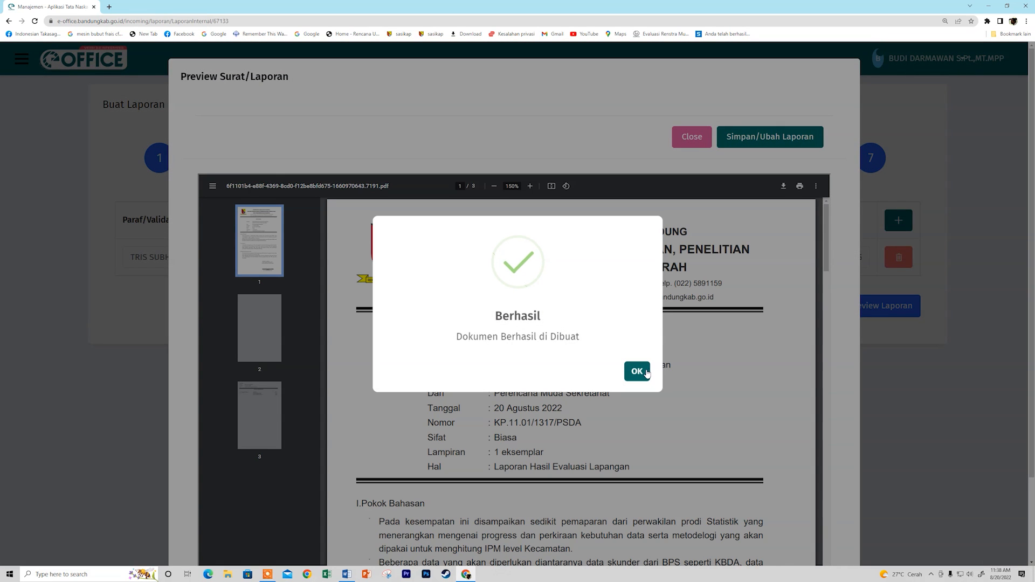
{"action": "left_click", "coordinate": [647, 373]}
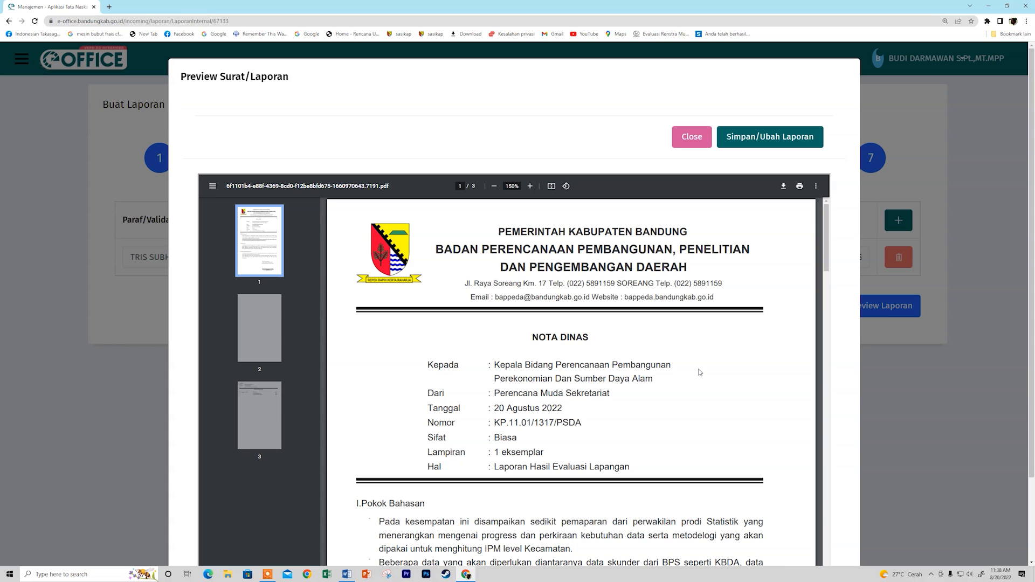
{"action": "scroll", "coordinate": [699, 372], "scroll_direction": "down", "scroll_amount": 7}
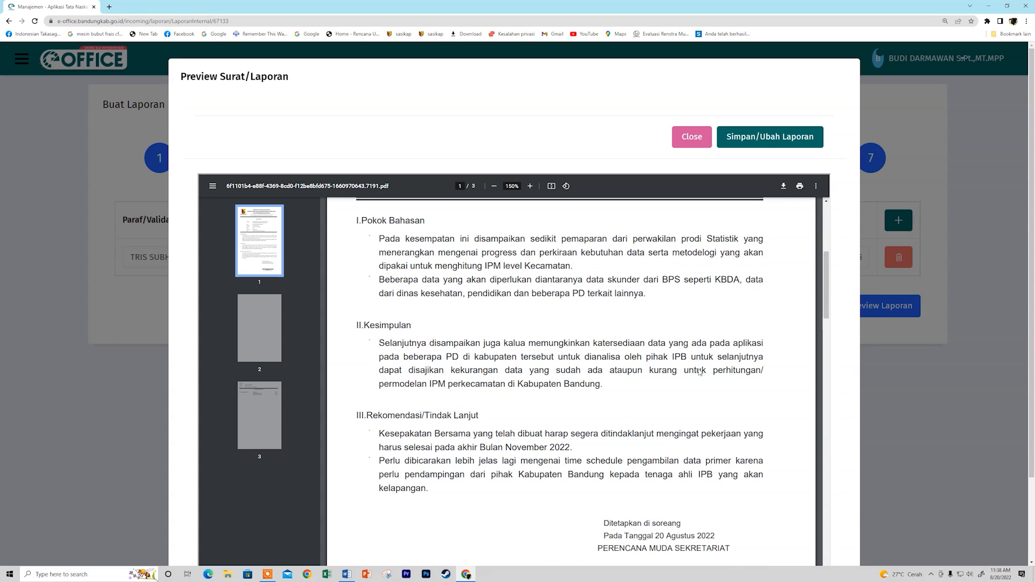
{"action": "scroll", "coordinate": [700, 372], "scroll_direction": "down", "scroll_amount": 3}
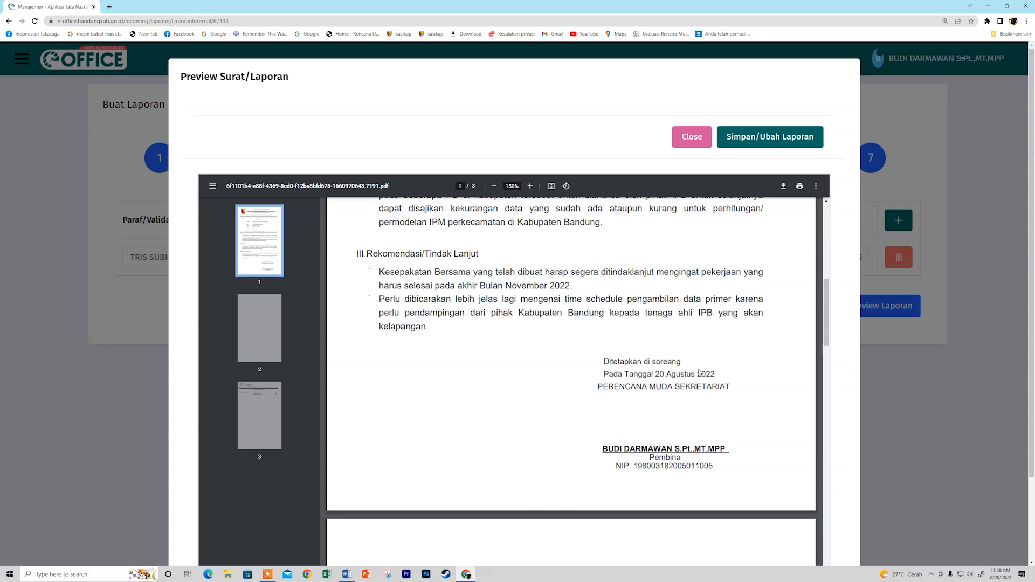
{"action": "scroll", "coordinate": [700, 372], "scroll_direction": "up", "scroll_amount": 1}
{"action": "scroll", "coordinate": [699, 372], "scroll_direction": "down", "scroll_amount": 4}
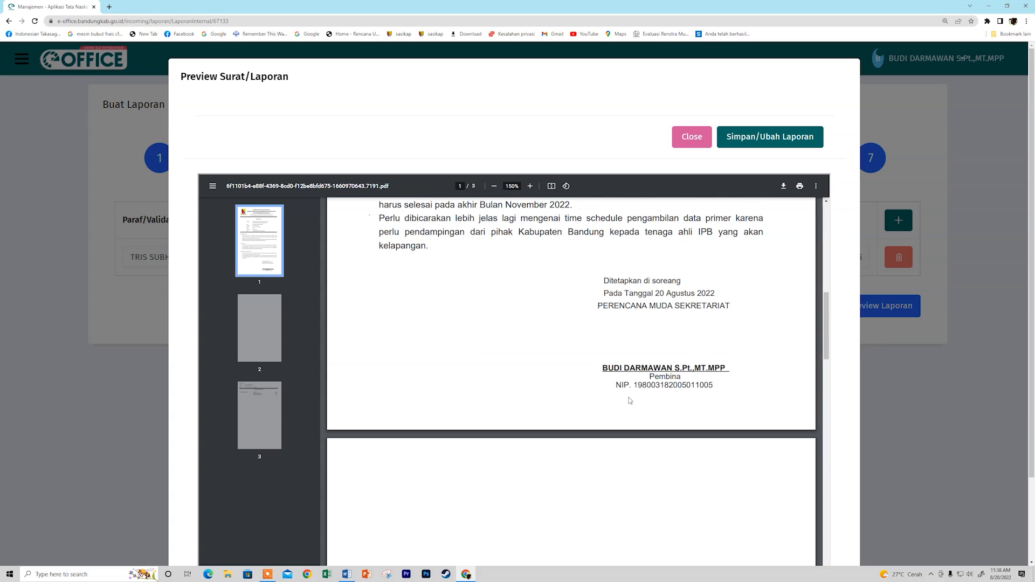
{"action": "scroll", "coordinate": [631, 400], "scroll_direction": "down", "scroll_amount": 15}
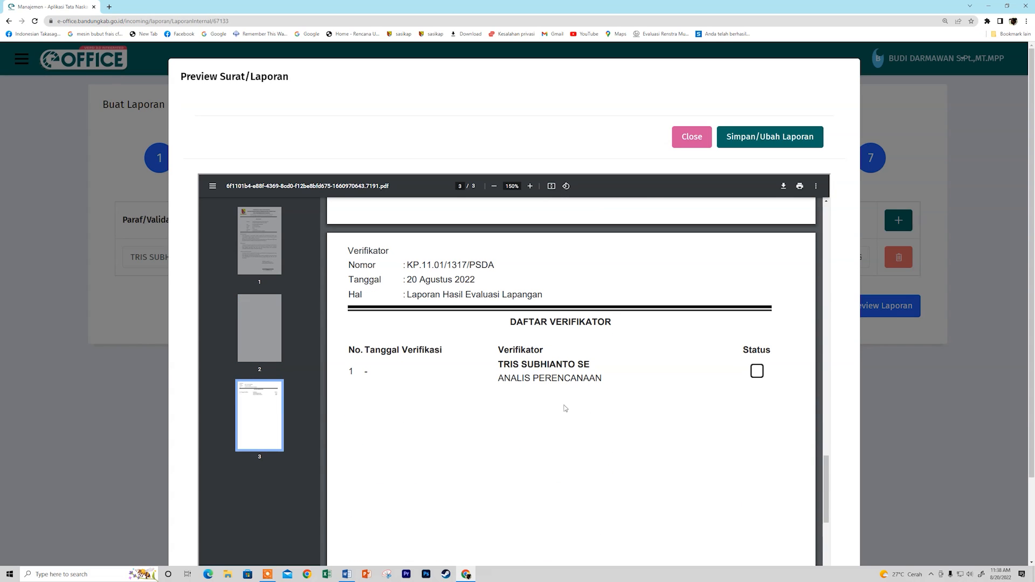
{"action": "scroll", "coordinate": [565, 408], "scroll_direction": "up", "scroll_amount": 8}
{"action": "scroll", "coordinate": [598, 385], "scroll_direction": "up", "scroll_amount": 6}
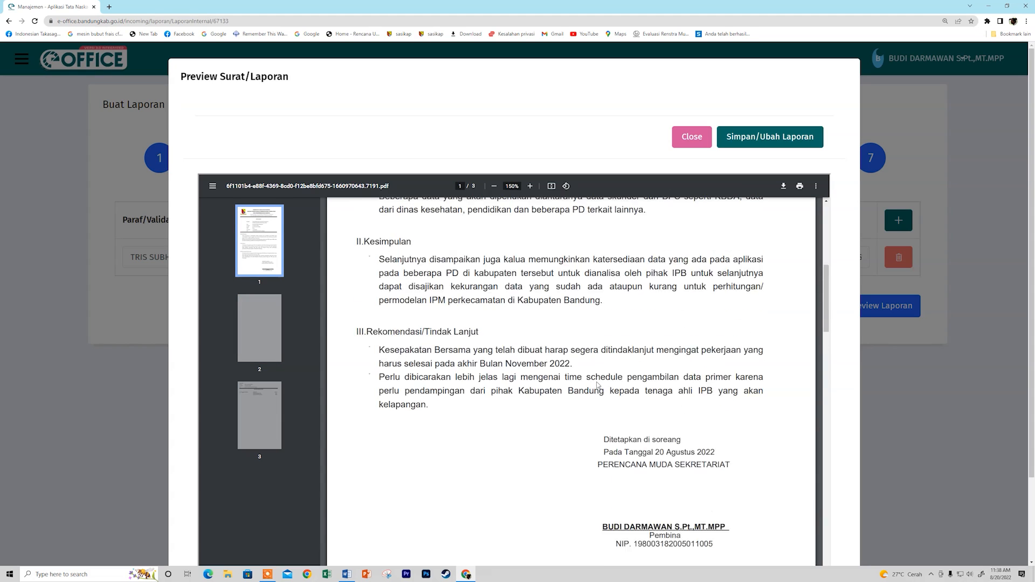
{"action": "scroll", "coordinate": [598, 385], "scroll_direction": "up", "scroll_amount": 5}
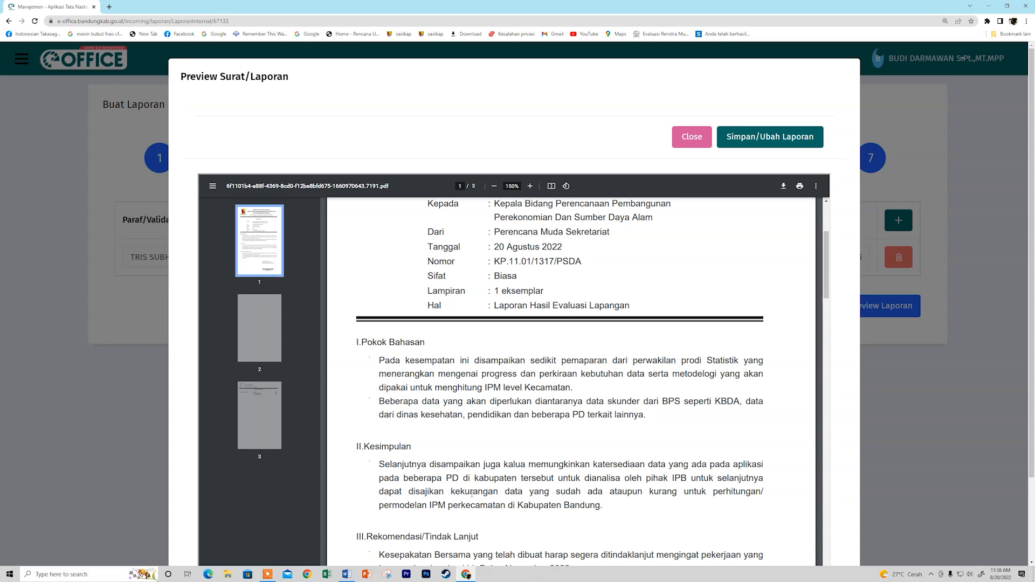
{"action": "scroll", "coordinate": [611, 487], "scroll_direction": "up", "scroll_amount": 3}
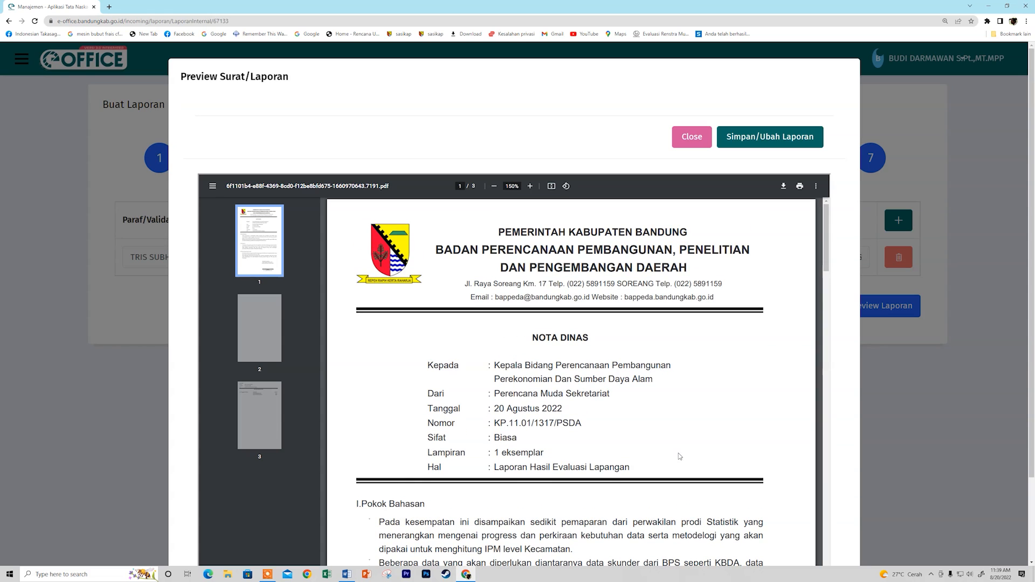
Save and confirm the report via Simpan/Ubah Laporan, then open Beranda from the main menu.
{"action": "left_click", "coordinate": [786, 141]}
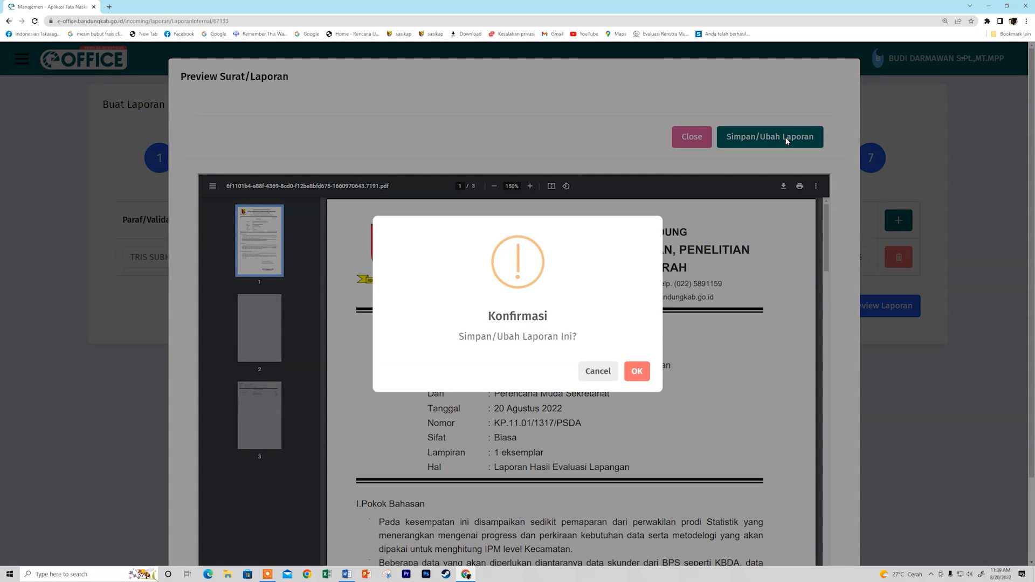
{"action": "left_click", "coordinate": [637, 372]}
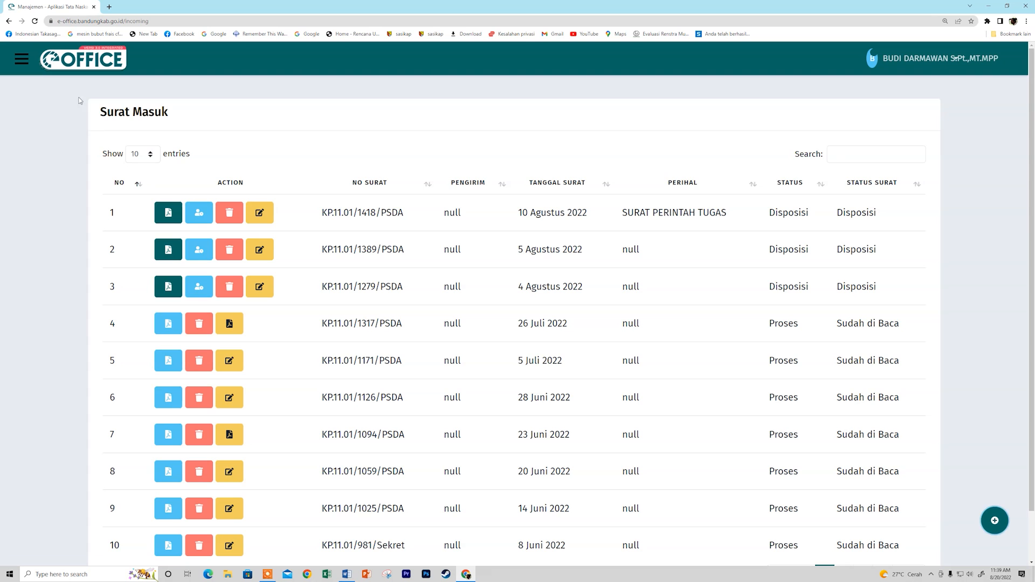
{"action": "left_click", "coordinate": [21, 58]}
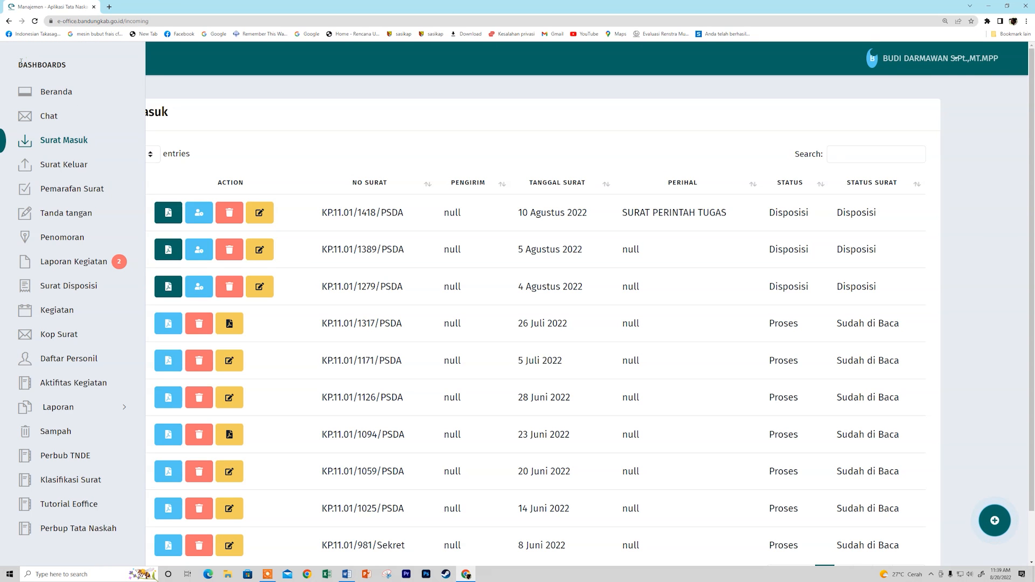
{"action": "left_click", "coordinate": [49, 100]}
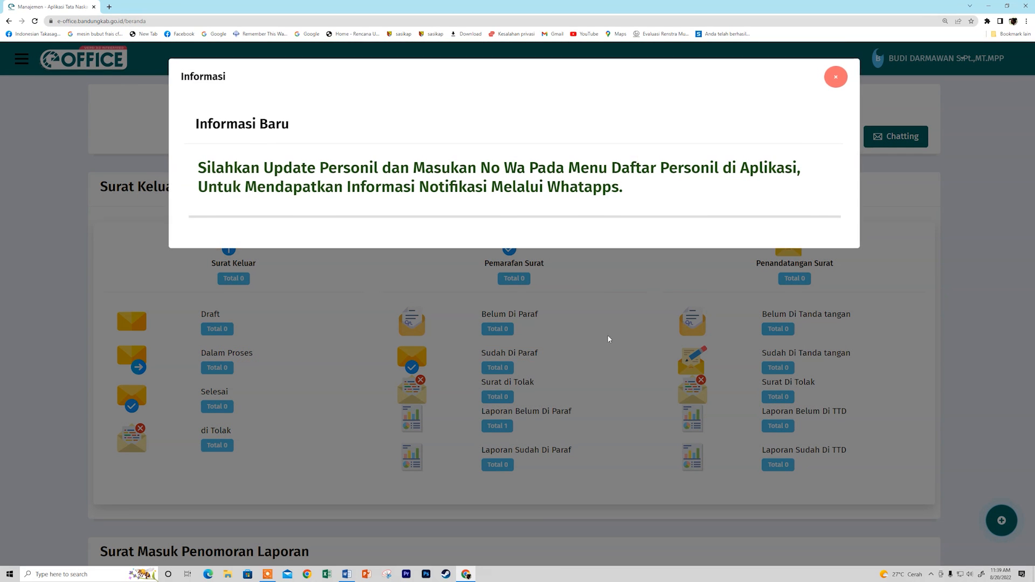
Dismiss the Informasi notice and check that Laporan Belum Di Paraf shows one report.
{"action": "left_click", "coordinate": [836, 77]}
{"action": "scroll", "coordinate": [558, 396], "scroll_direction": "down", "scroll_amount": 4}
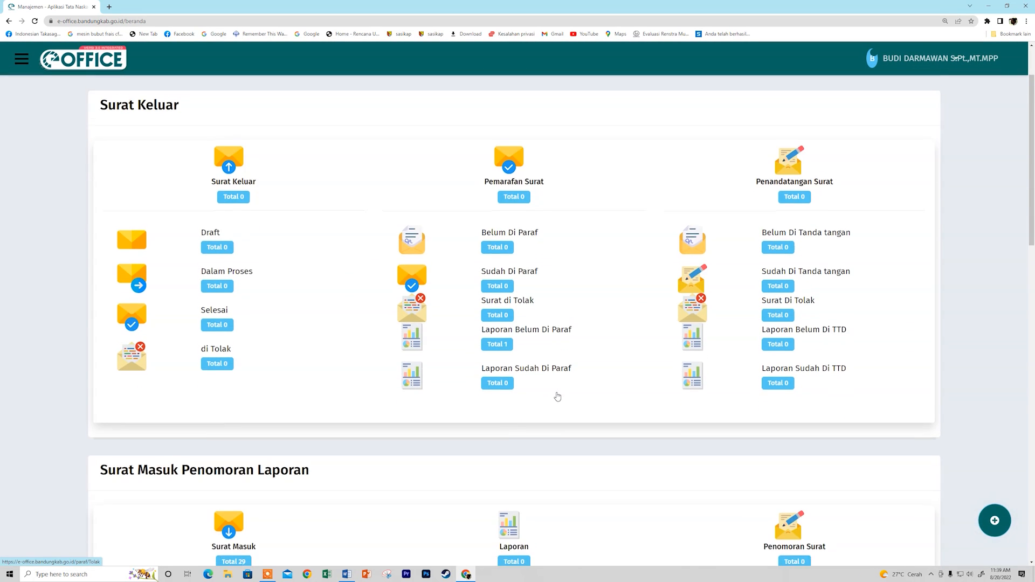
{"action": "scroll", "coordinate": [558, 396], "scroll_direction": "down", "scroll_amount": 1}
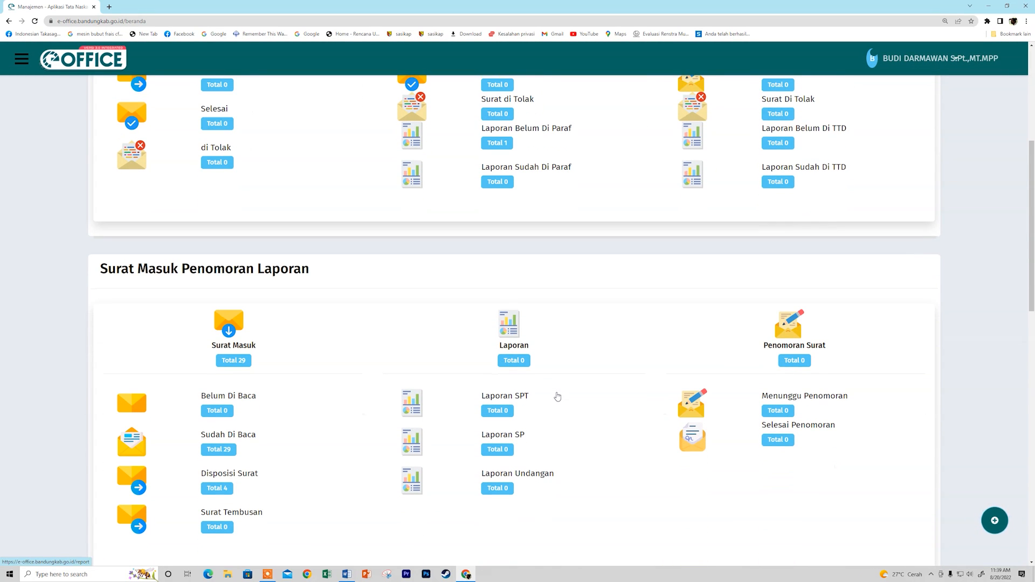
{"action": "scroll", "coordinate": [558, 396], "scroll_direction": "up", "scroll_amount": 5}
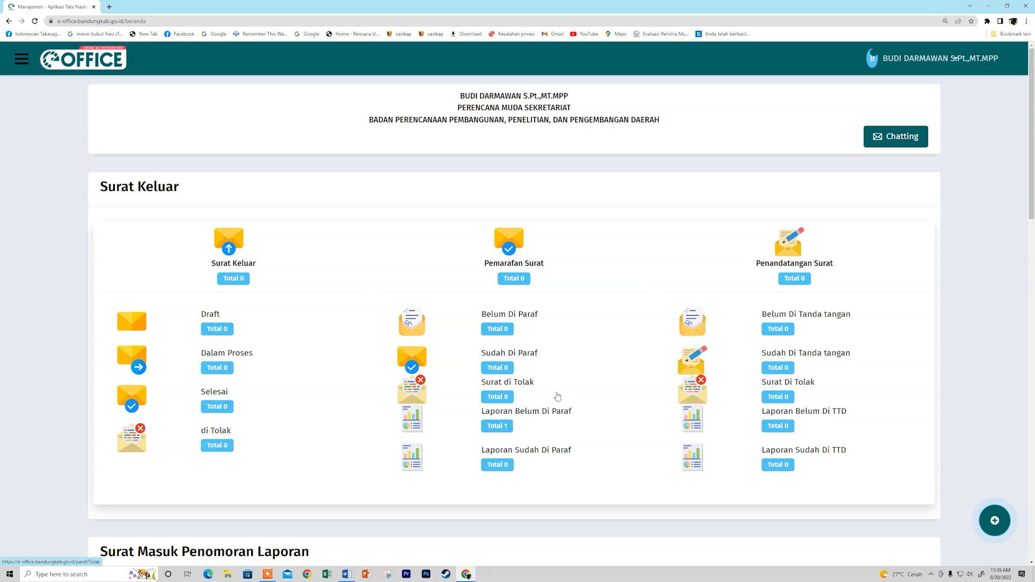
{"action": "scroll", "coordinate": [558, 397], "scroll_direction": "down", "scroll_amount": 1}
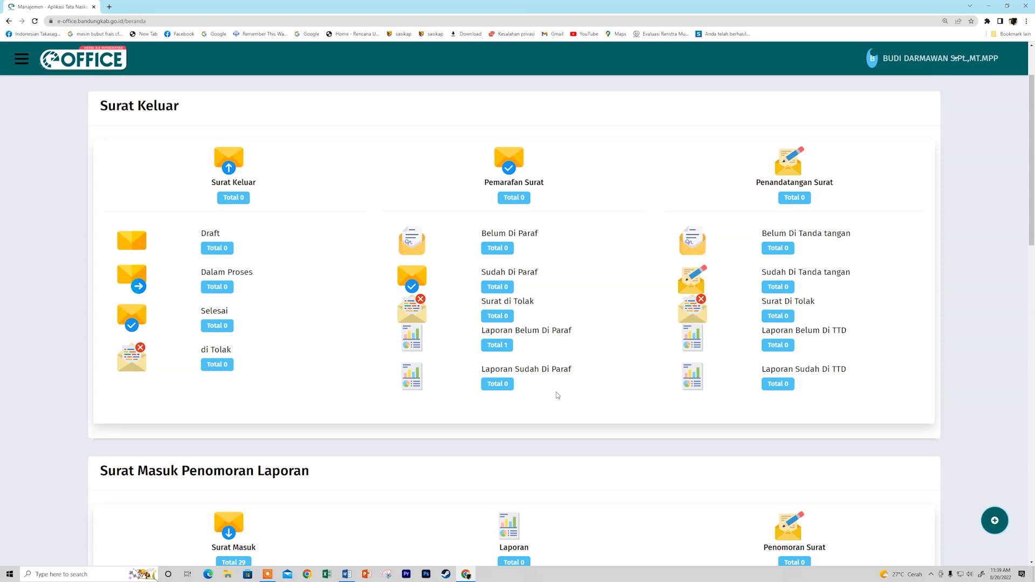
{"action": "scroll", "coordinate": [558, 395], "scroll_direction": "down", "scroll_amount": 1}
{"action": "scroll", "coordinate": [557, 396], "scroll_direction": "up", "scroll_amount": 3}
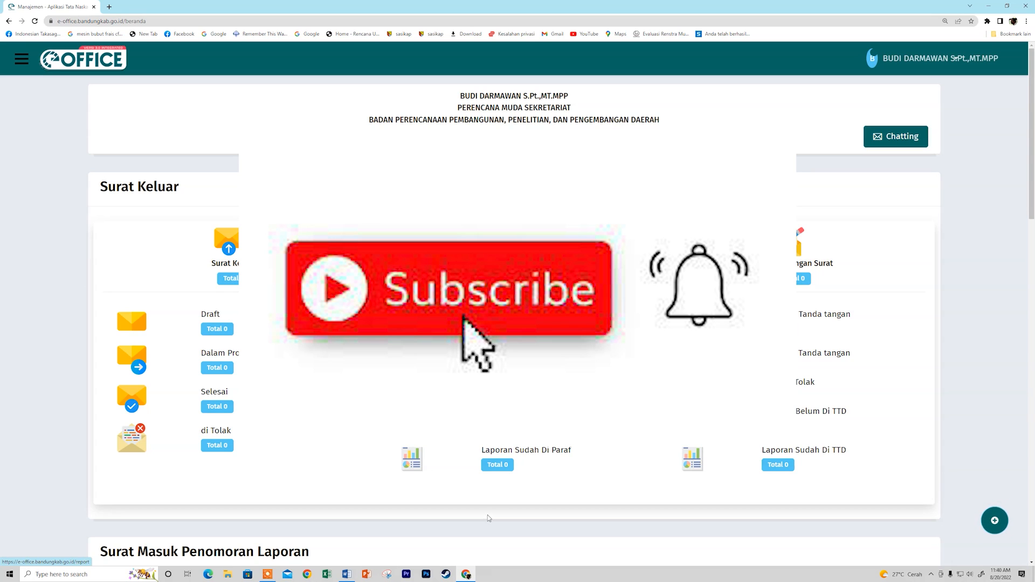
{"action": "left_click", "coordinate": [268, 575]}
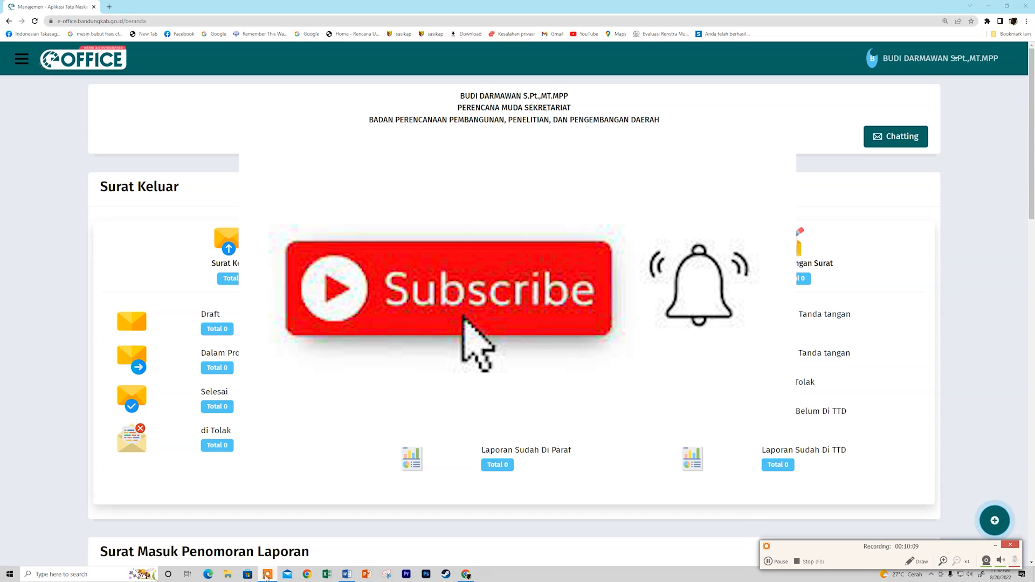